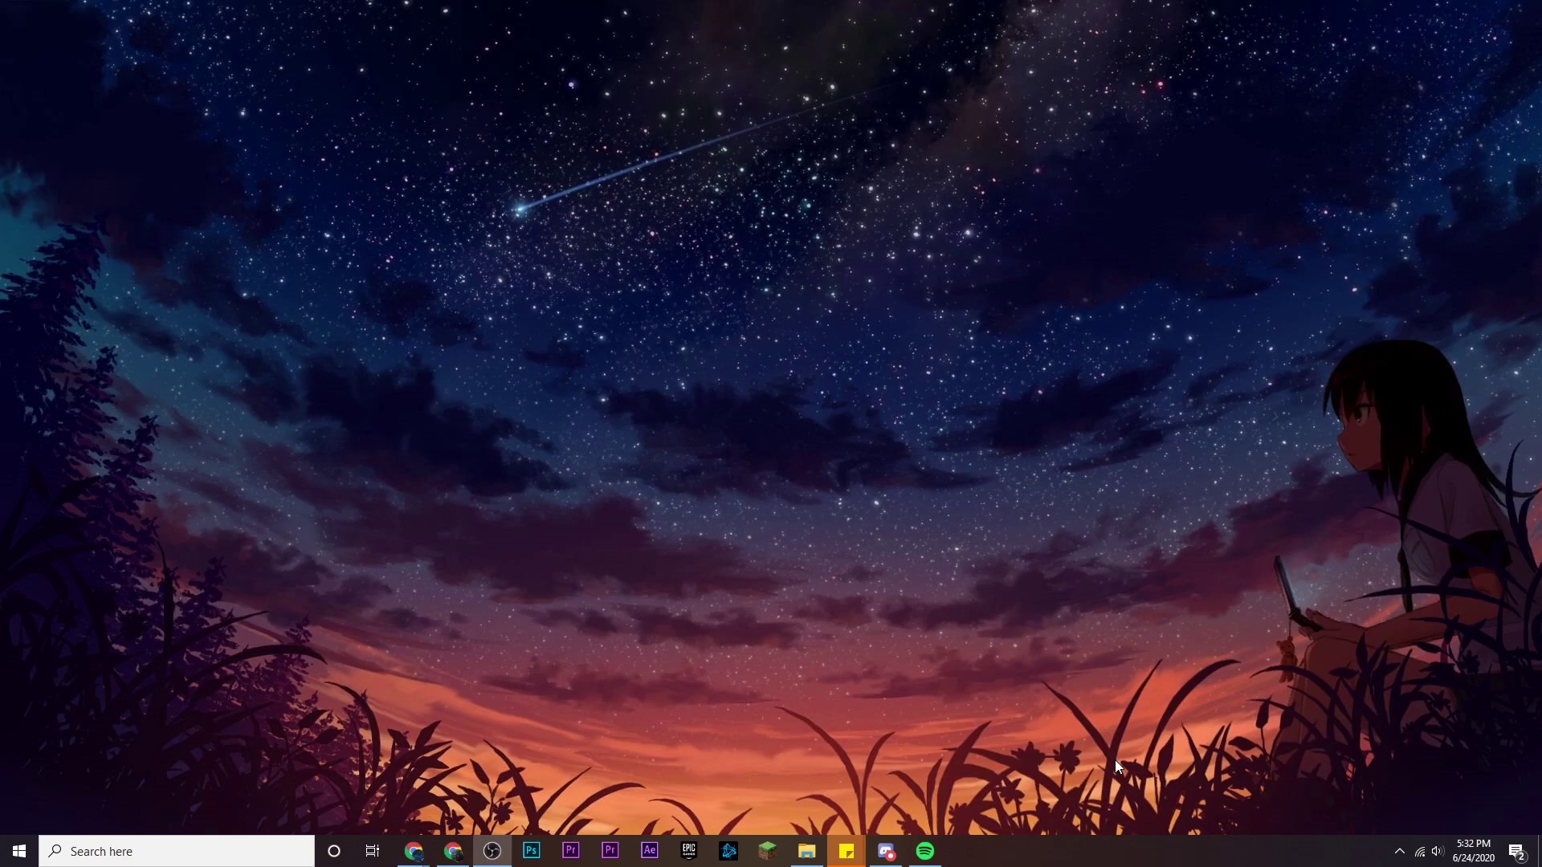
# Search Google for 'font squirrel' in Chrome and open Font Squirrel's Font Identifier sitelink.
pyautogui.hotkey('alt', 'Tab')
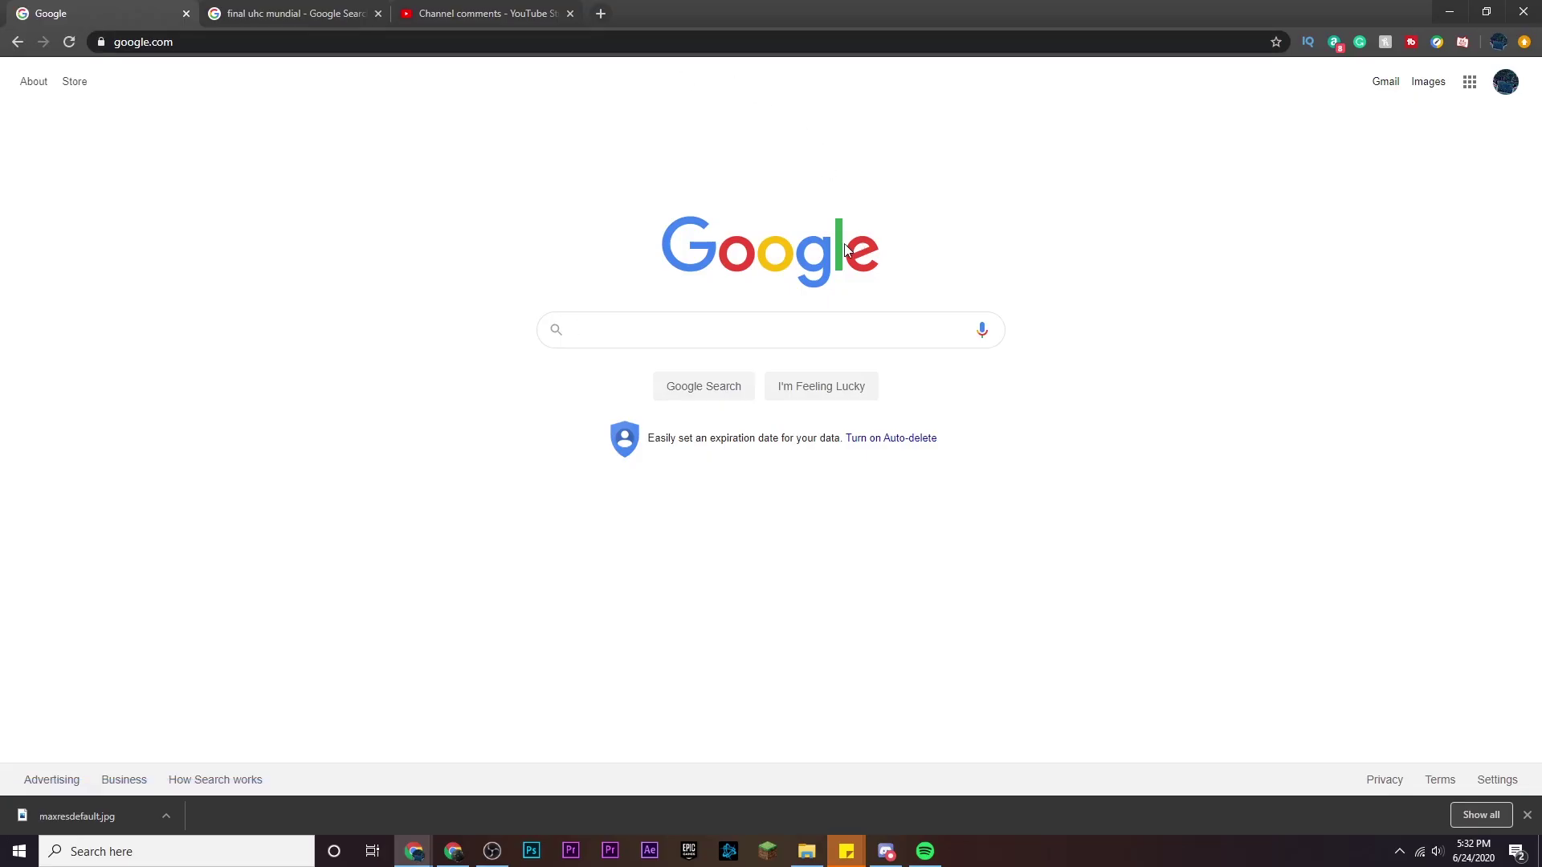
pyautogui.write('font squirrel')
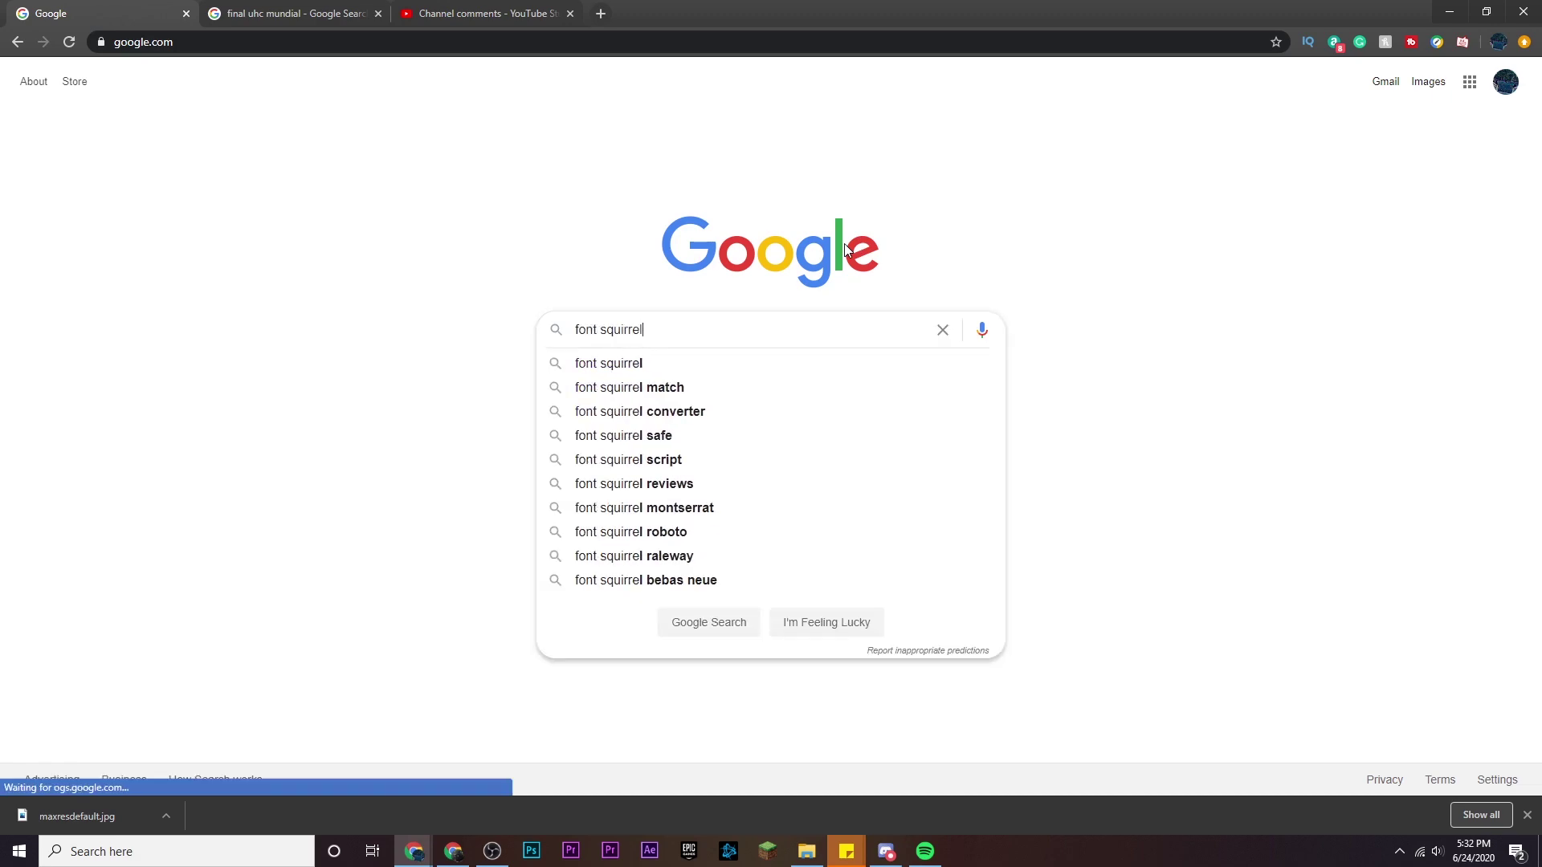
pyautogui.press('Return')
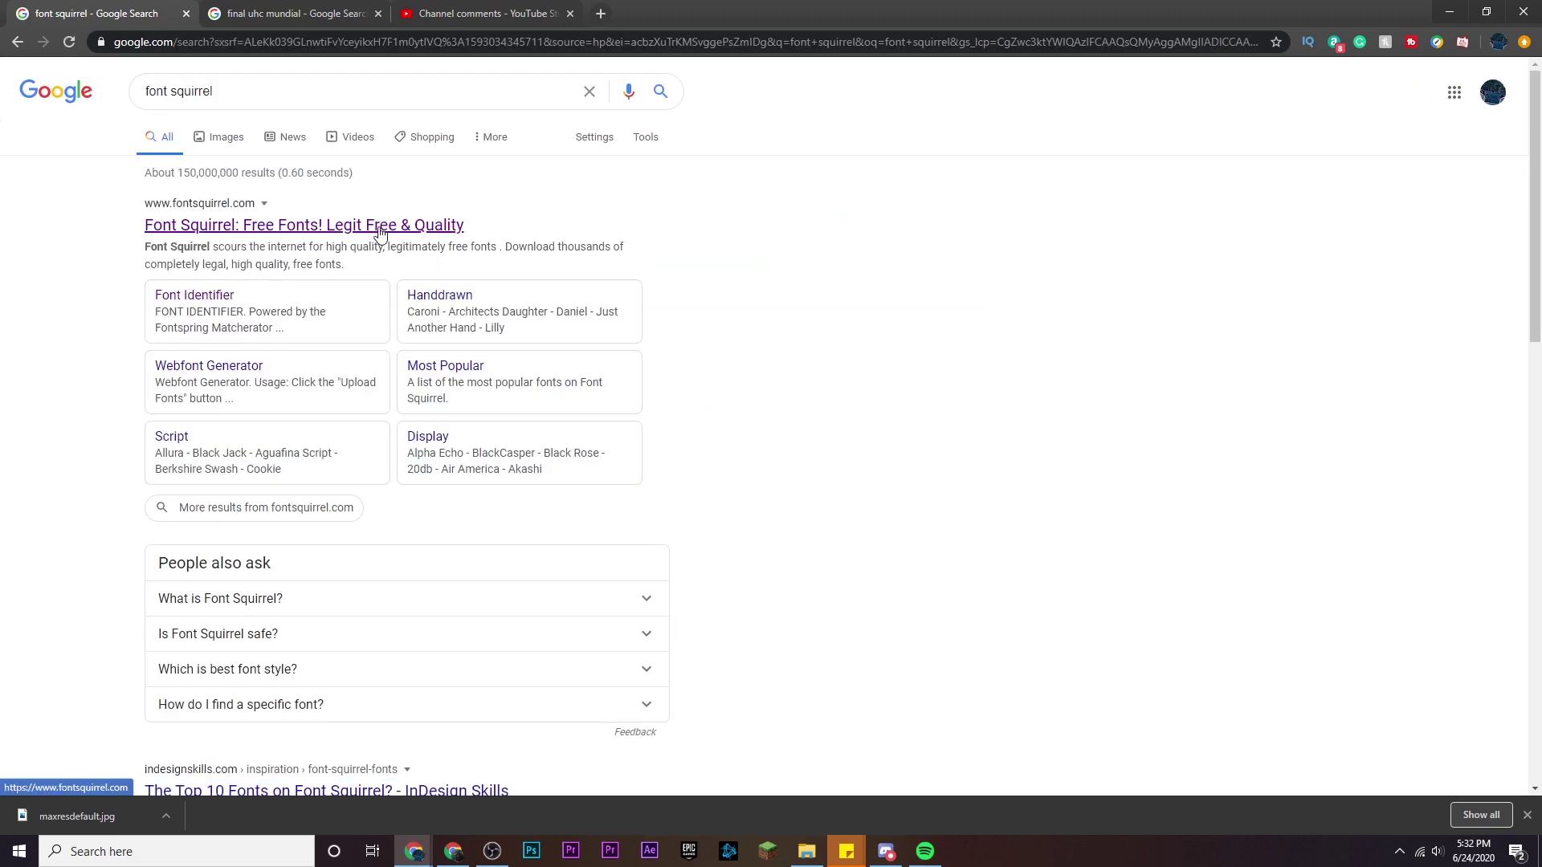
pyautogui.click(197, 297)
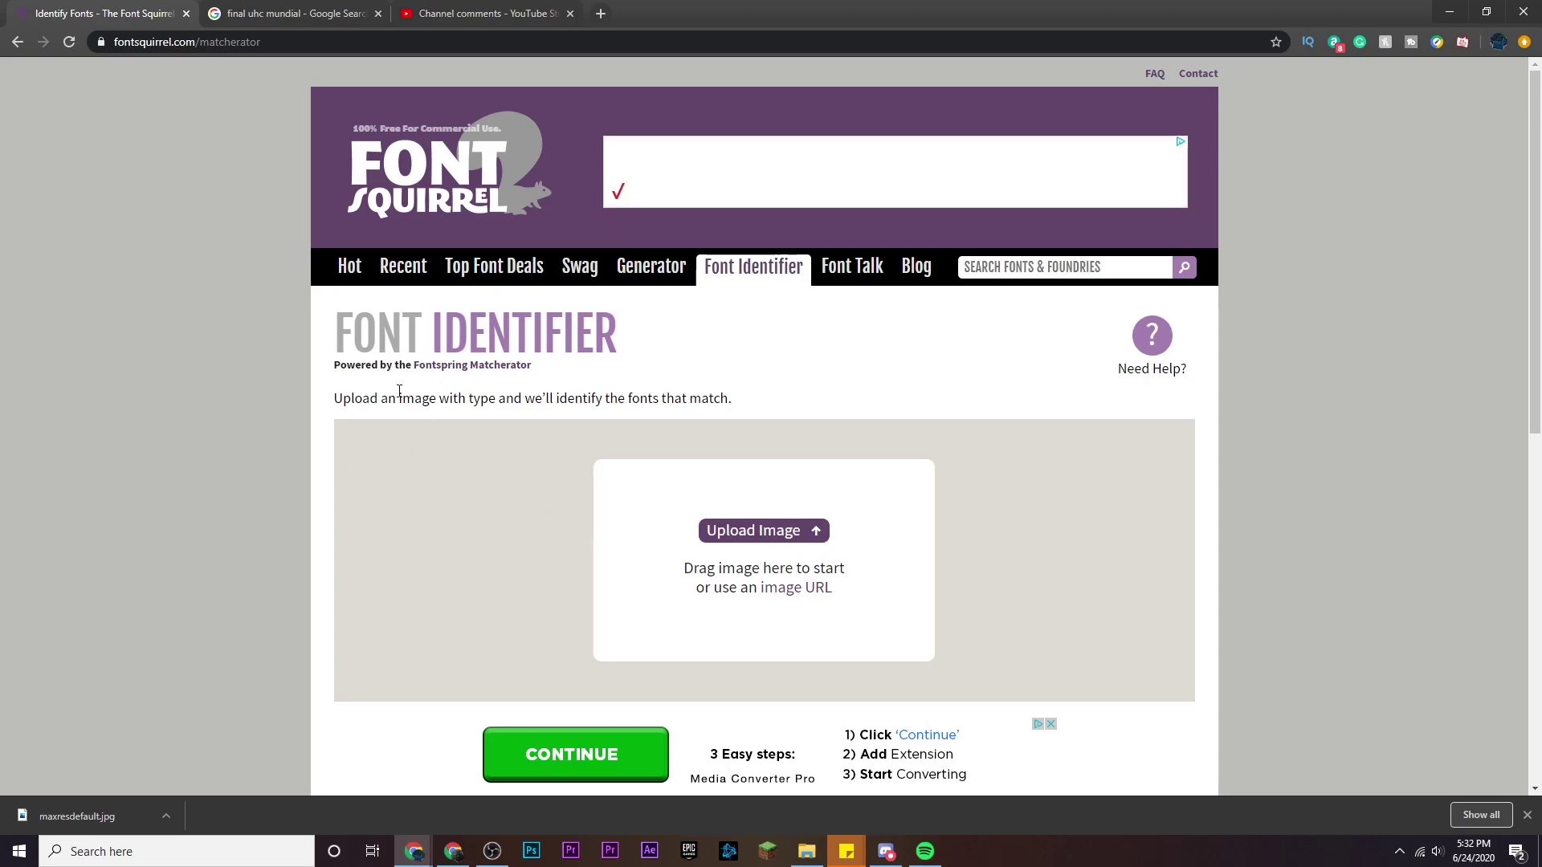
pyautogui.click(286, 17)
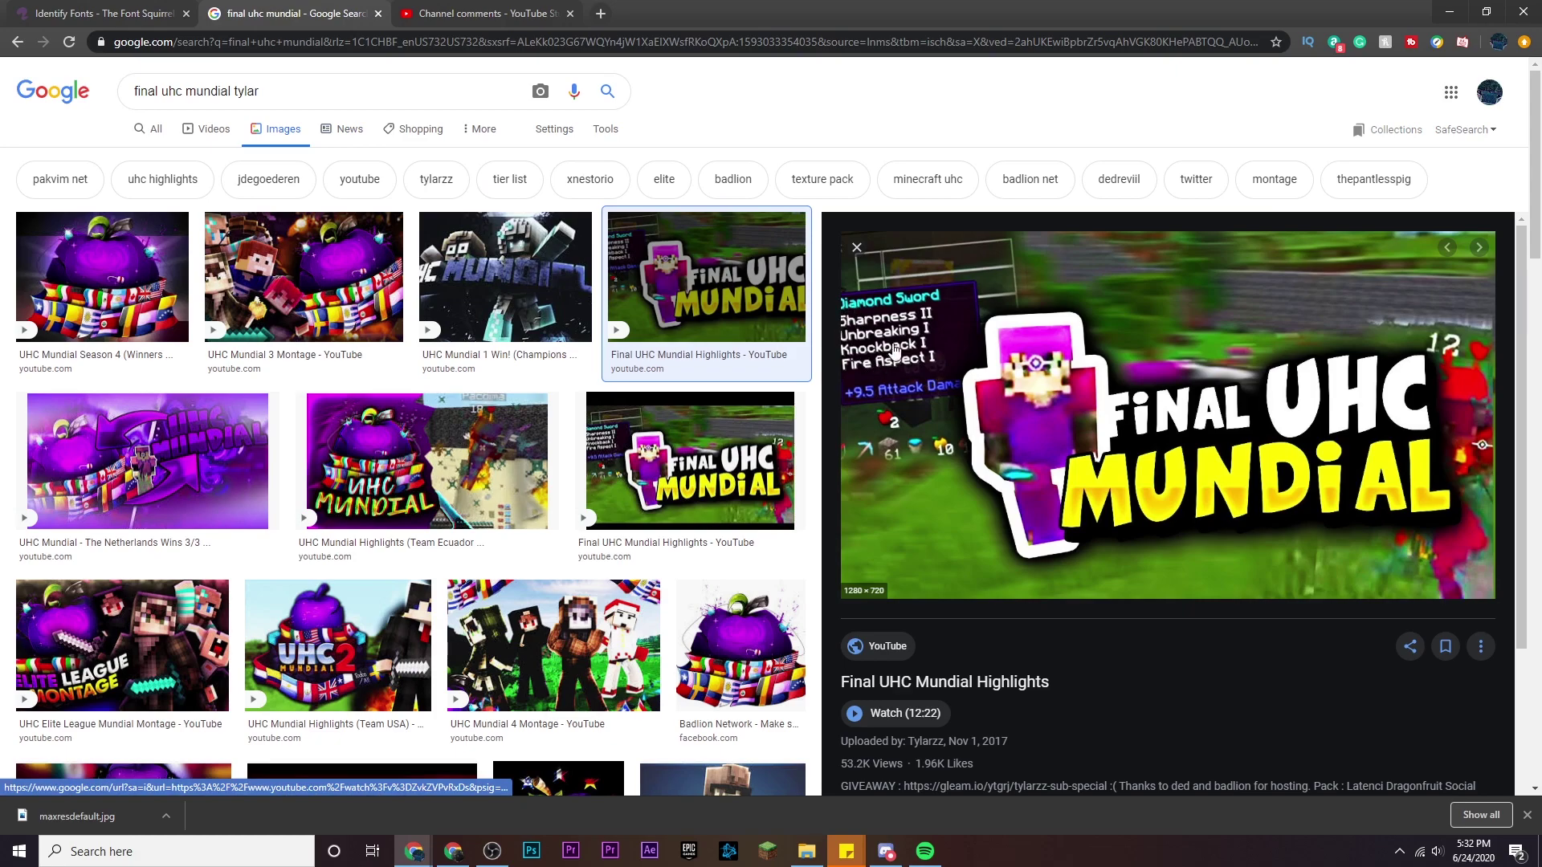
pyautogui.rightClick(1155, 454)
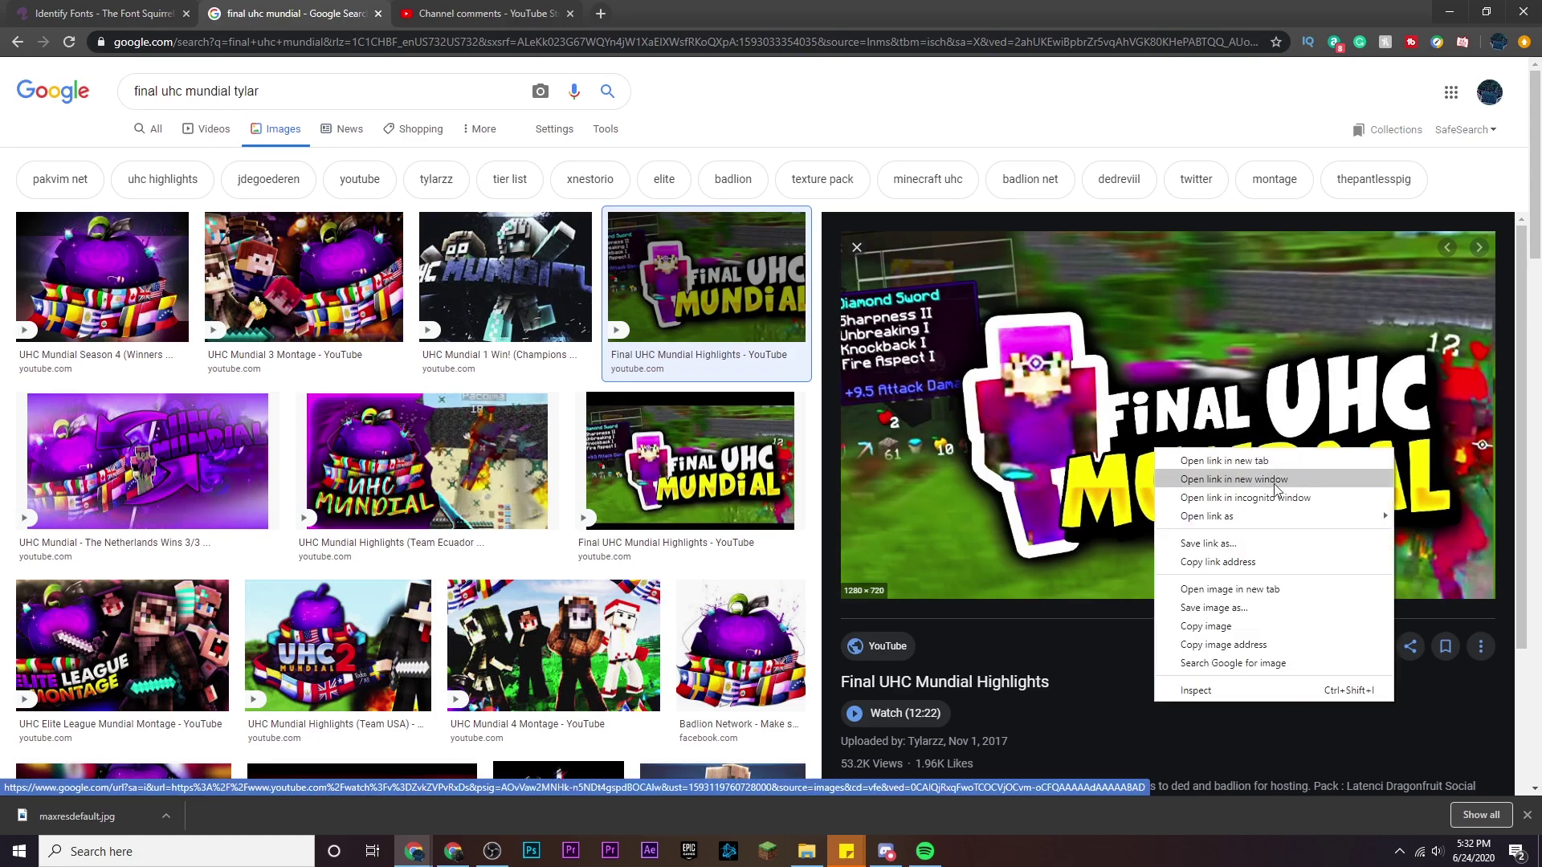
pyautogui.click(1260, 614)
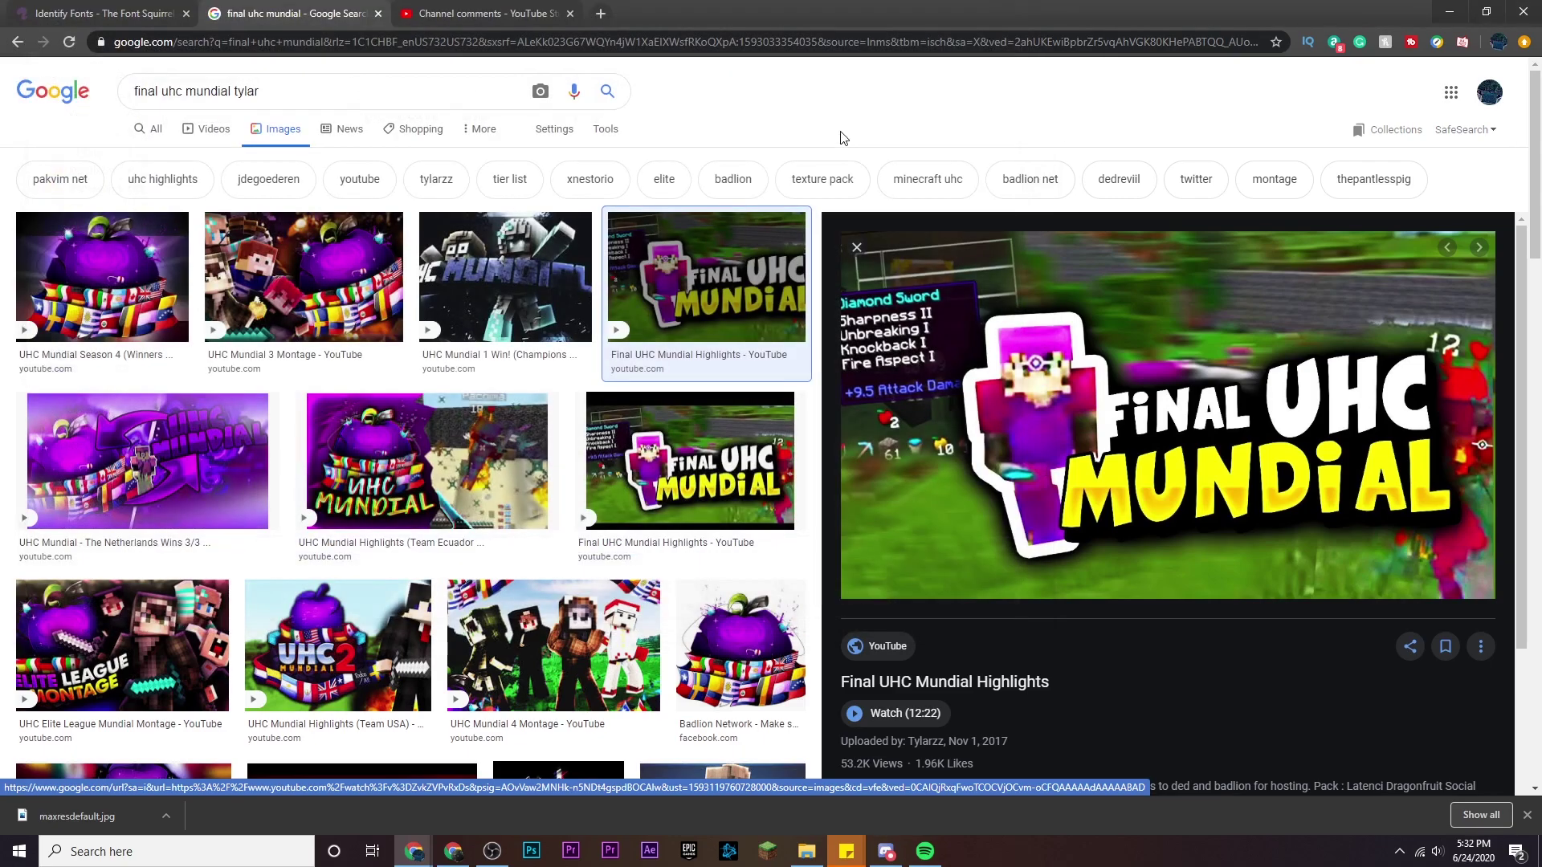
pyautogui.press('Escape')
# Upload the maxresdefault.jpg thumbnail to the Font Identifier, repeating the upload a second time.
pyautogui.click(109, 17)
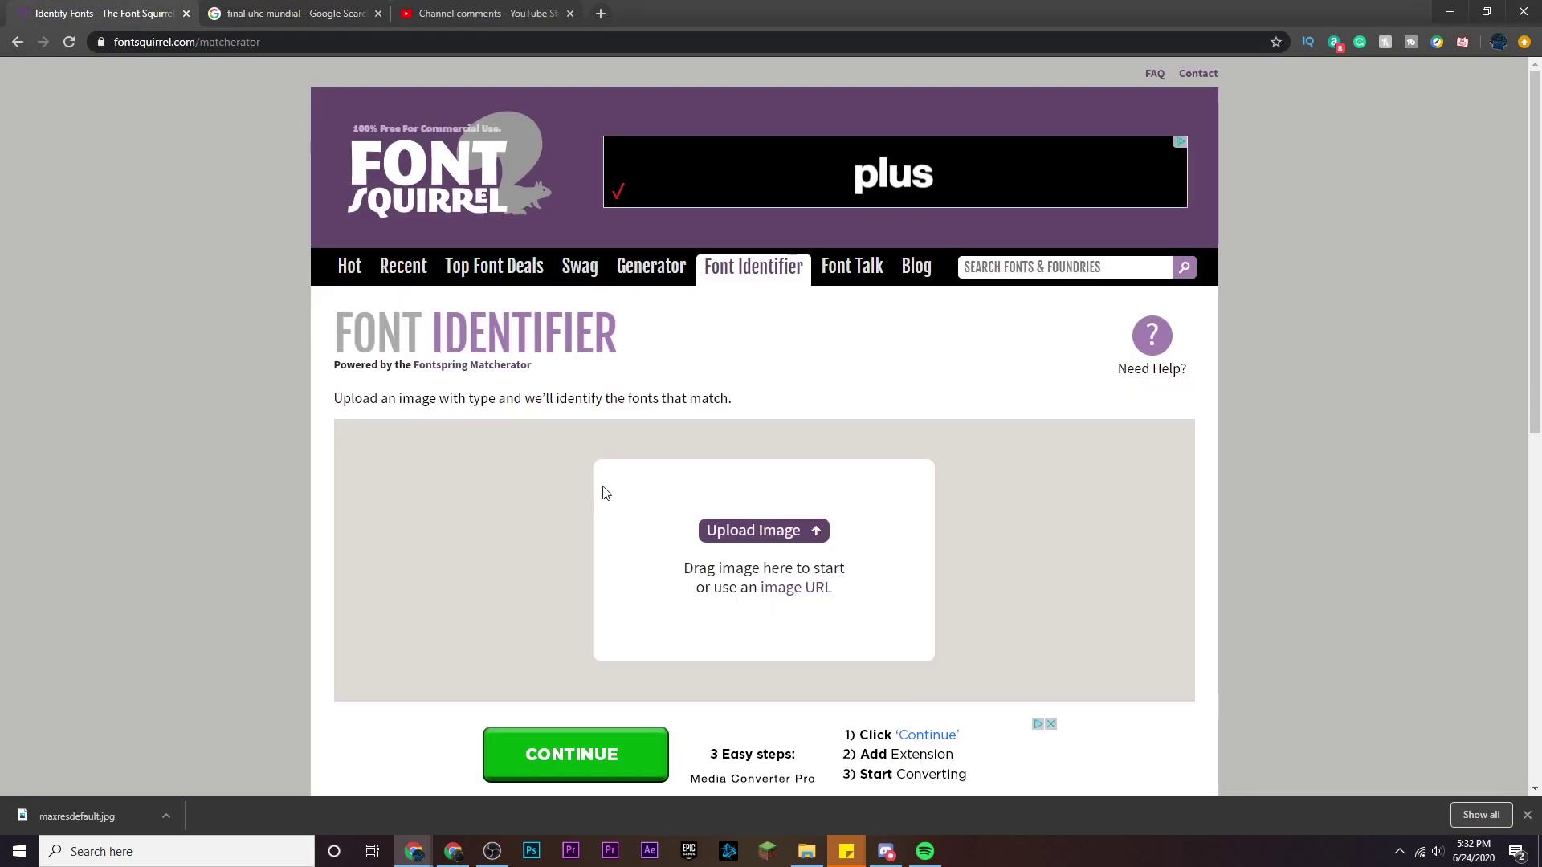
pyautogui.click(756, 537)
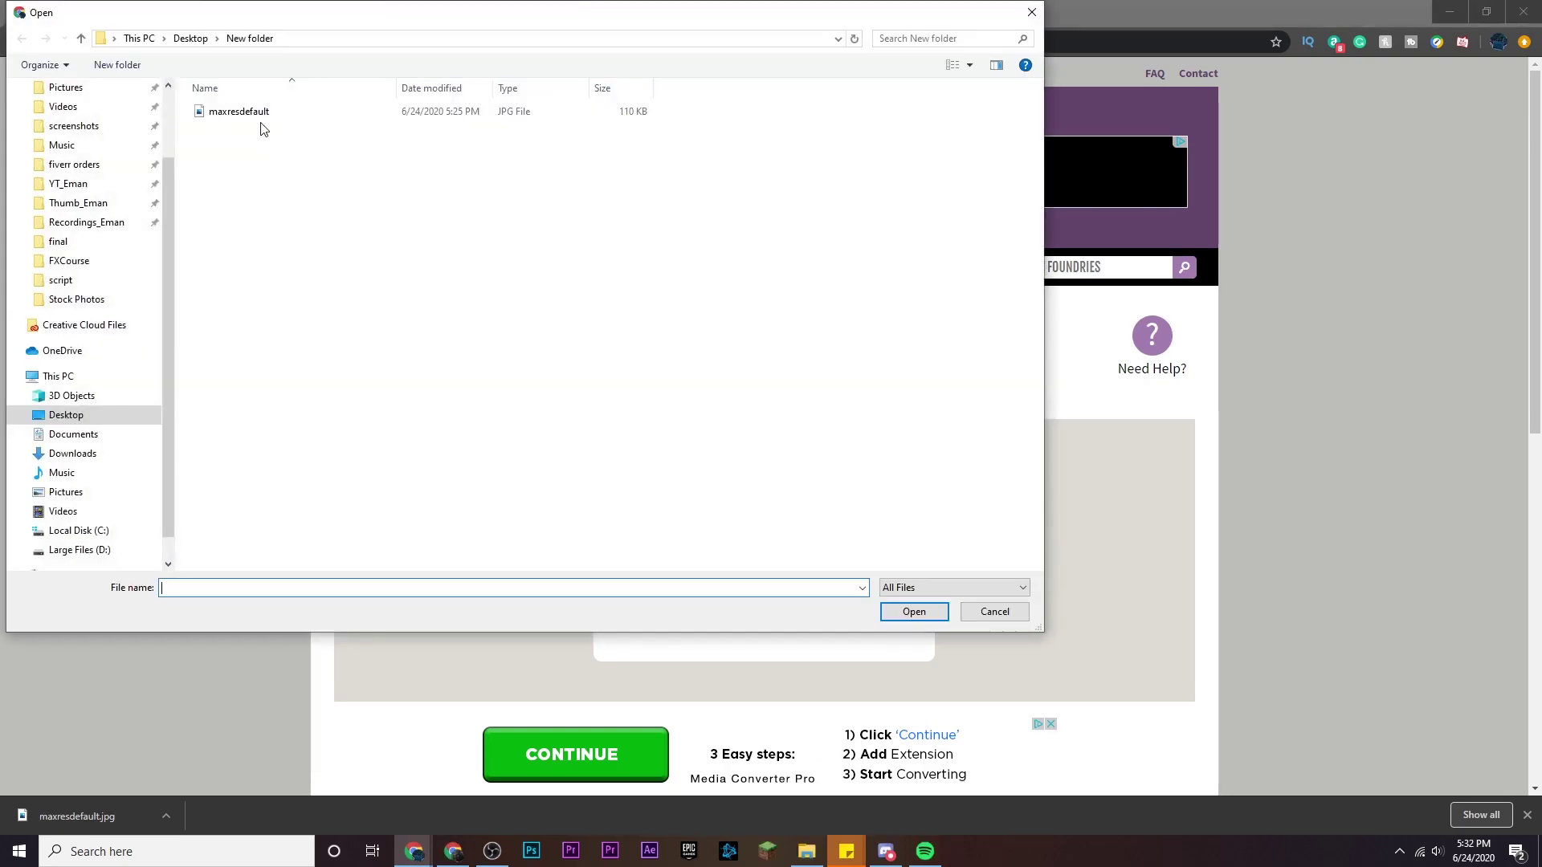
pyautogui.doubleClick(259, 118)
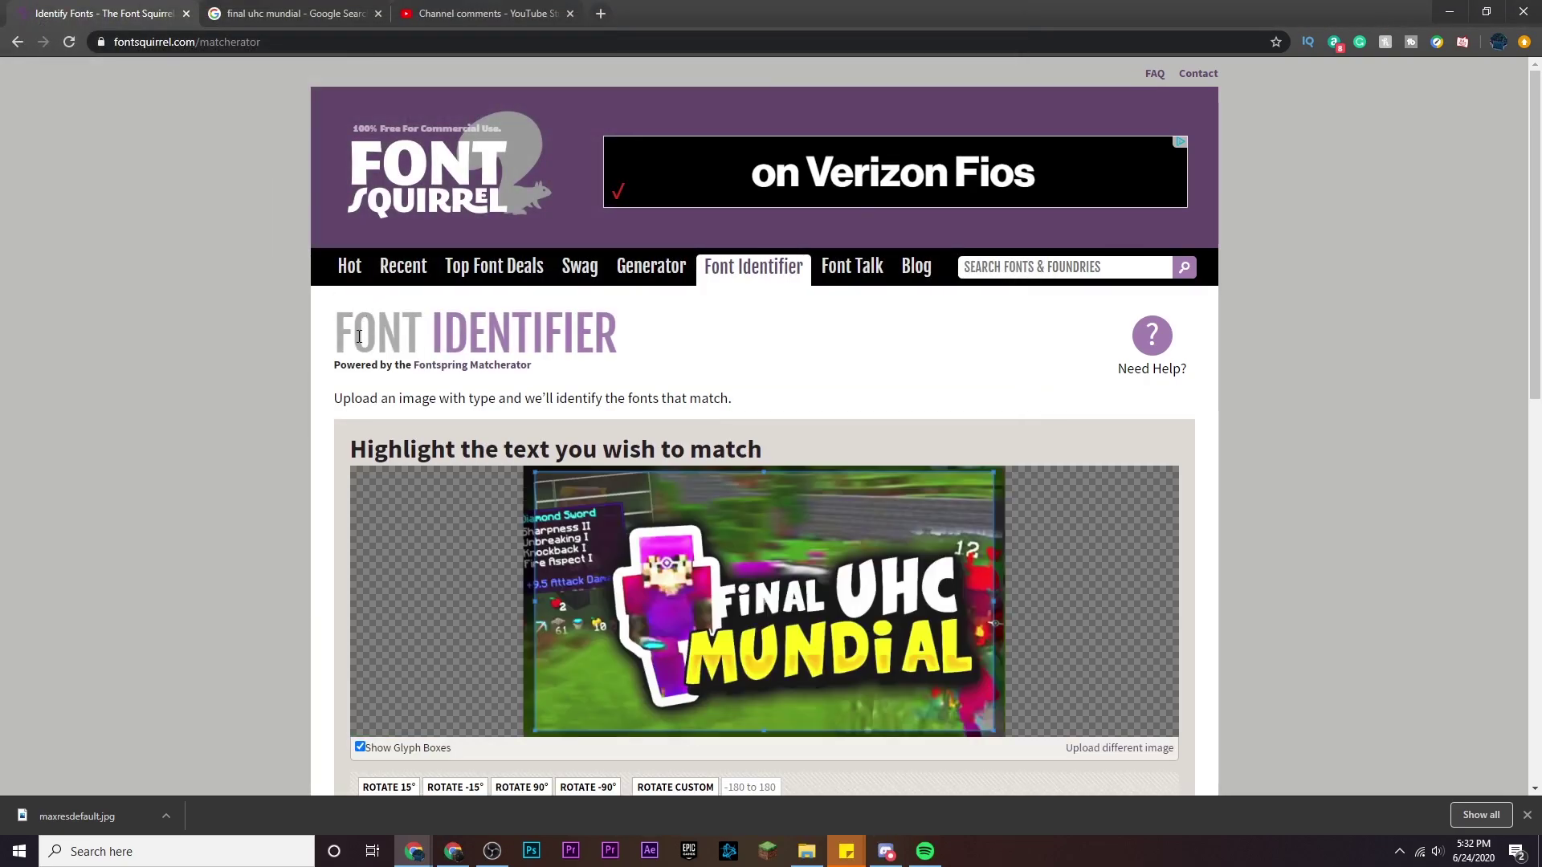
pyautogui.hotkey('ctrl', 'Tab')
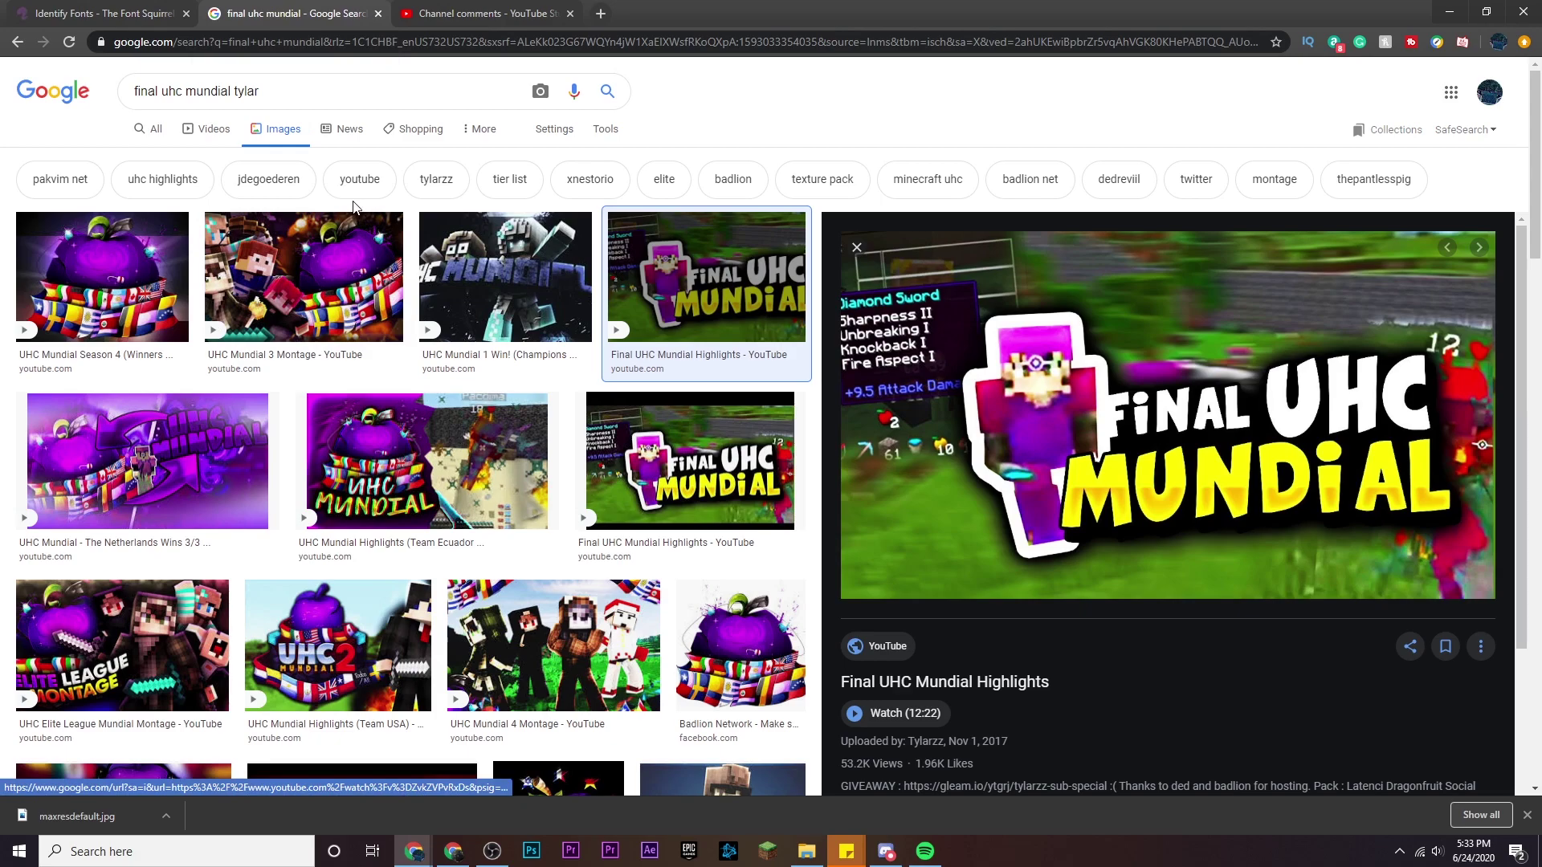
pyautogui.click(126, 20)
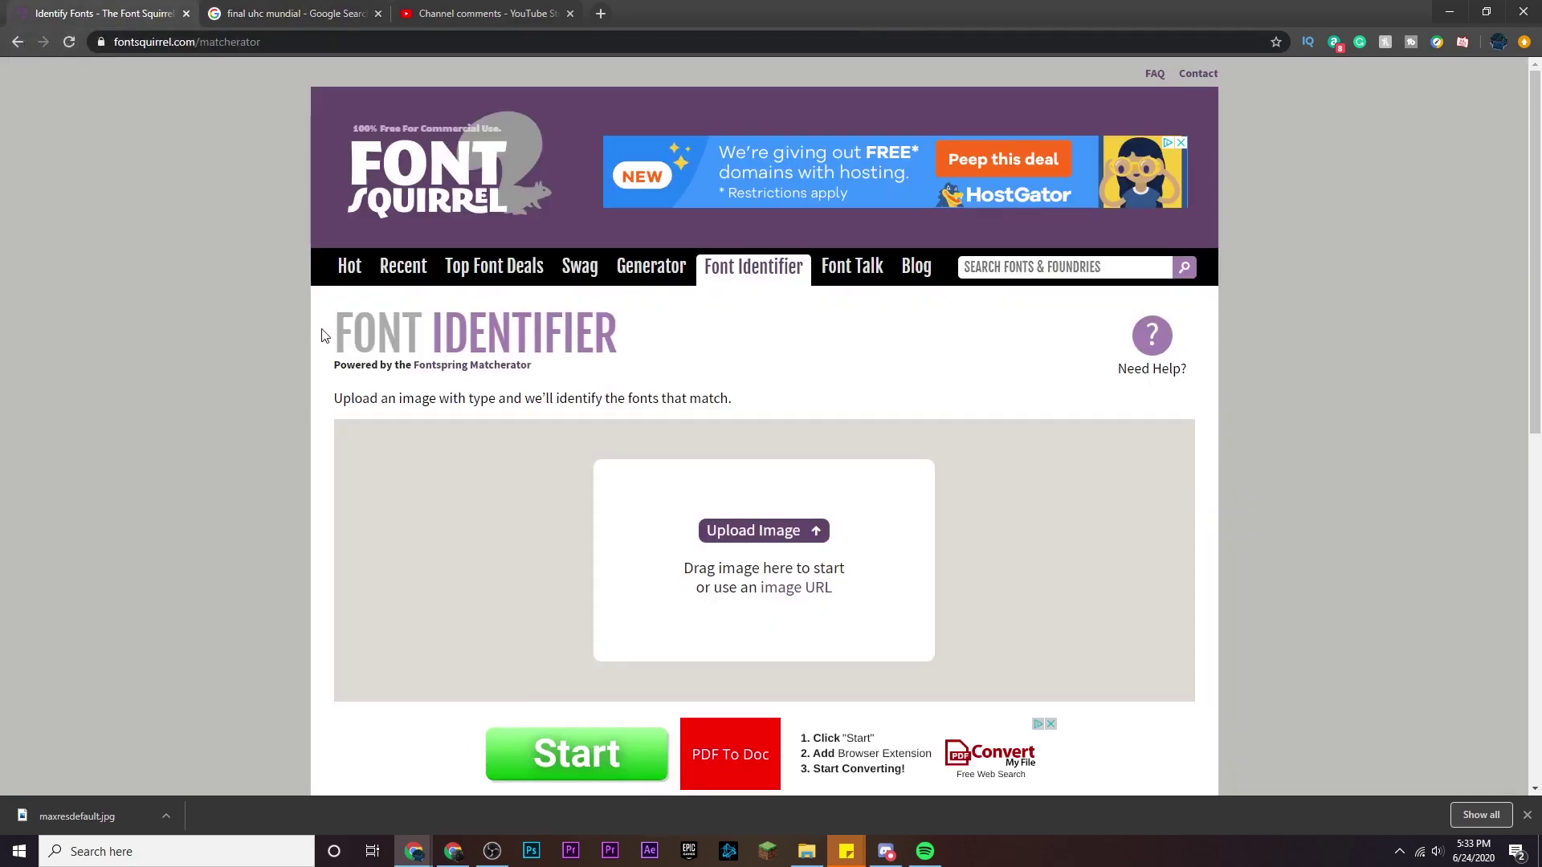
pyautogui.click(731, 528)
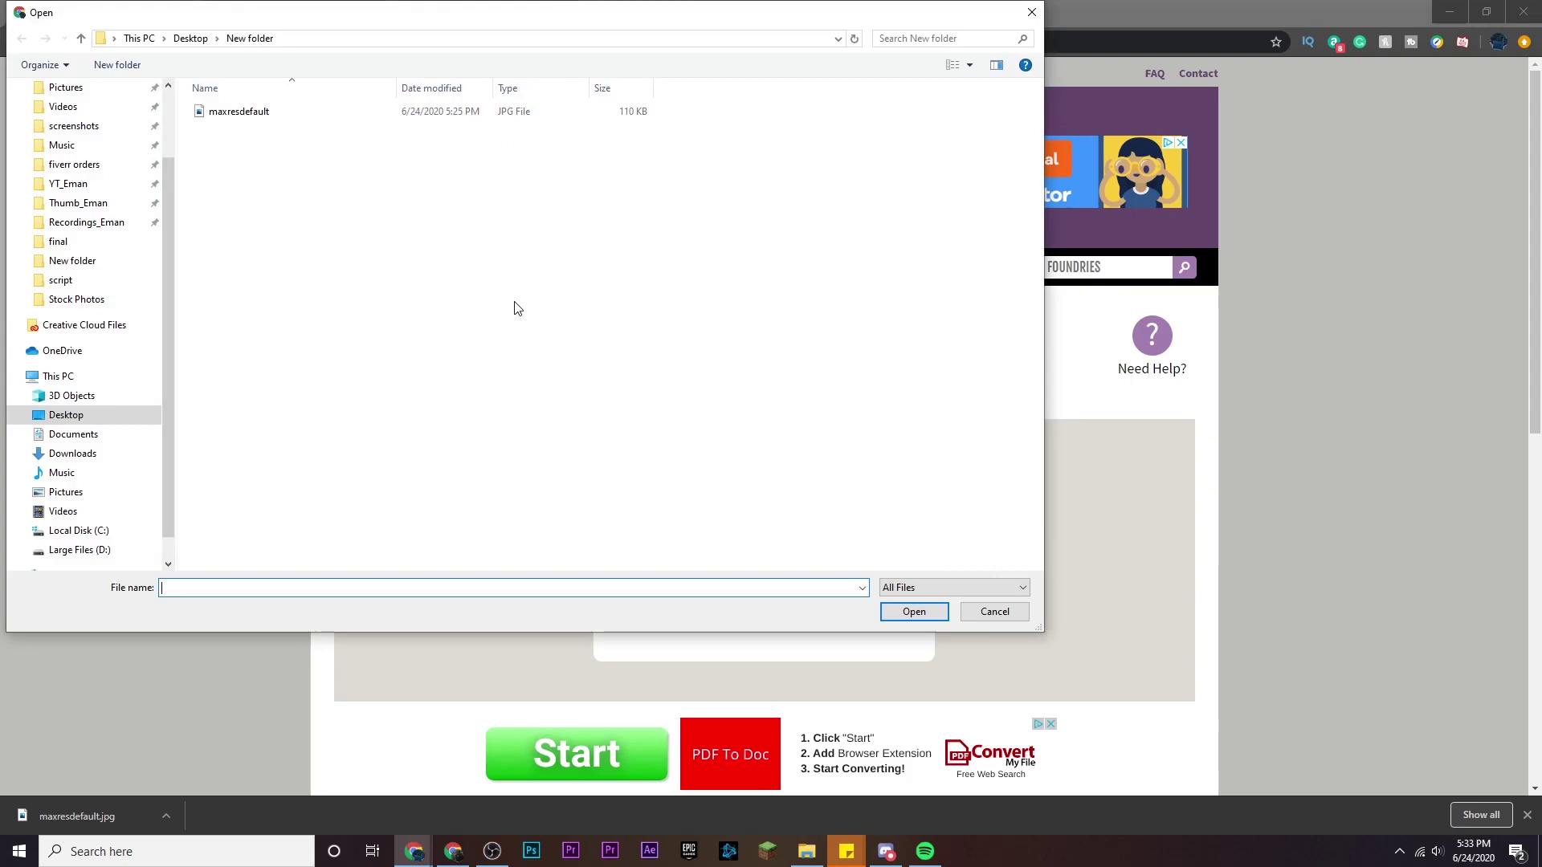
pyautogui.doubleClick(275, 122)
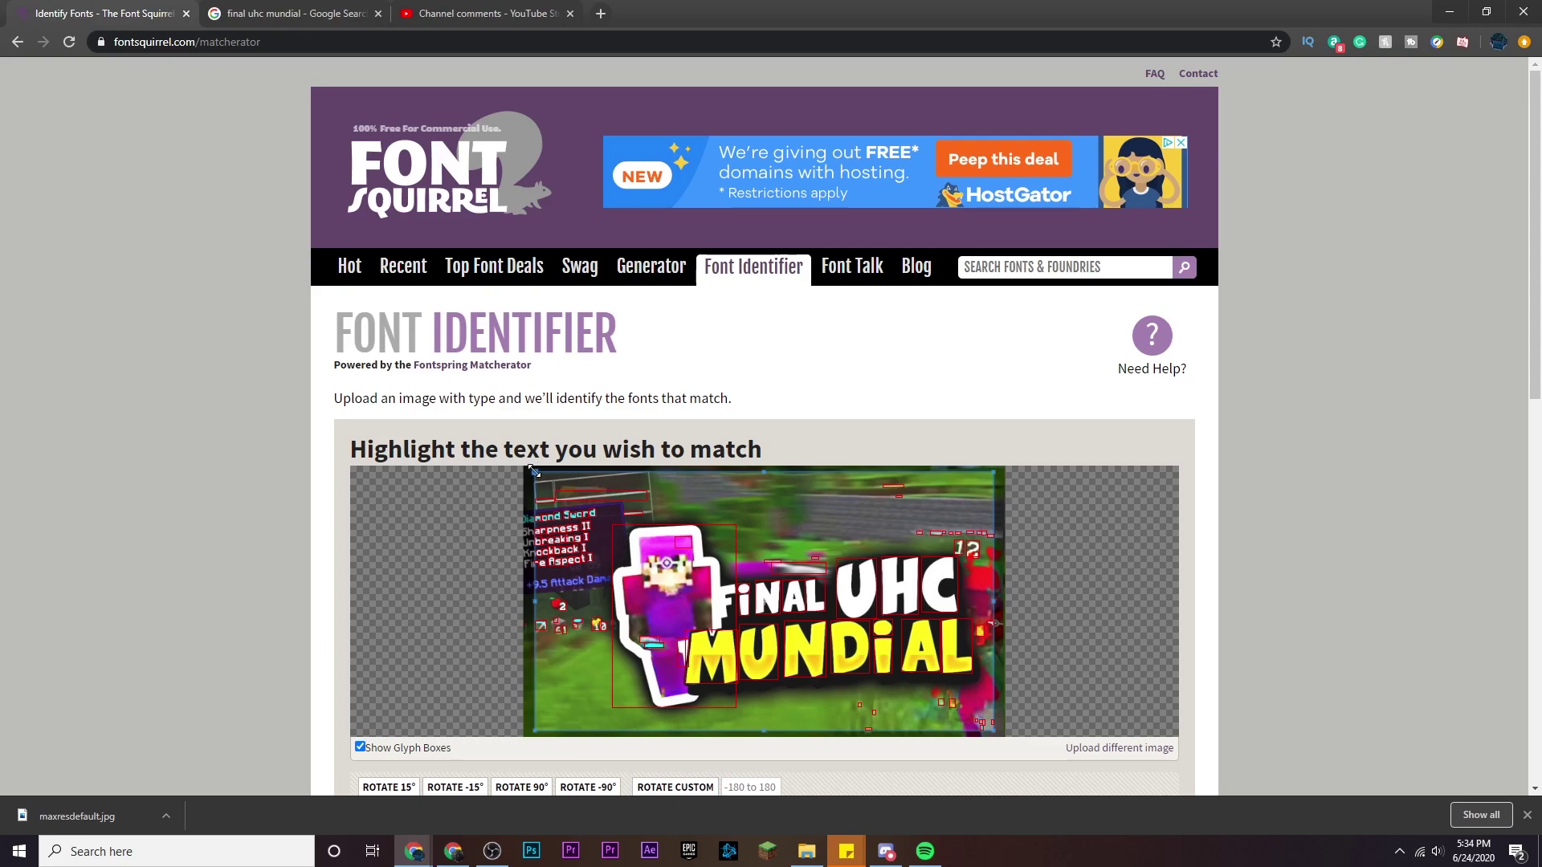
# Crop the match area tightly around the FINAL UHC MUNDIAL title lettering.
pyautogui.moveTo(535, 473); pyautogui.dragTo(683, 554)
pyautogui.moveTo(840, 731); pyautogui.dragTo(839, 694)
pyautogui.moveTo(996, 625); pyautogui.dragTo(974, 625)
pyautogui.moveTo(836, 692); pyautogui.dragTo(836, 689)
# Run Matcherate It! and browse the matching fonts such as Wobbly BRK Regular and Galpon Normal.
pyautogui.scroll(-3, 1309, 578)
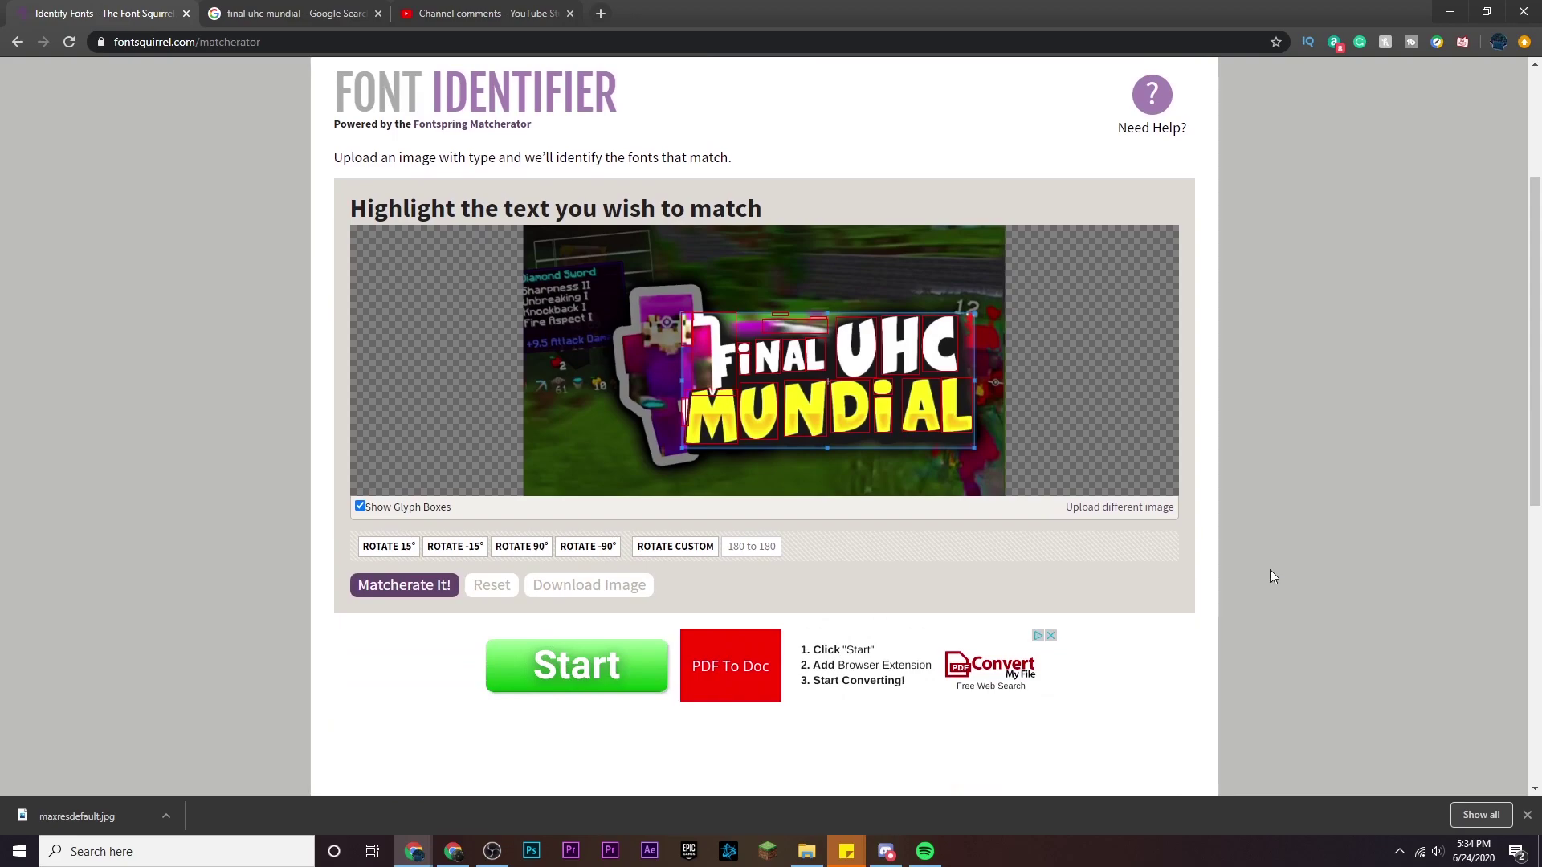
pyautogui.click(441, 589)
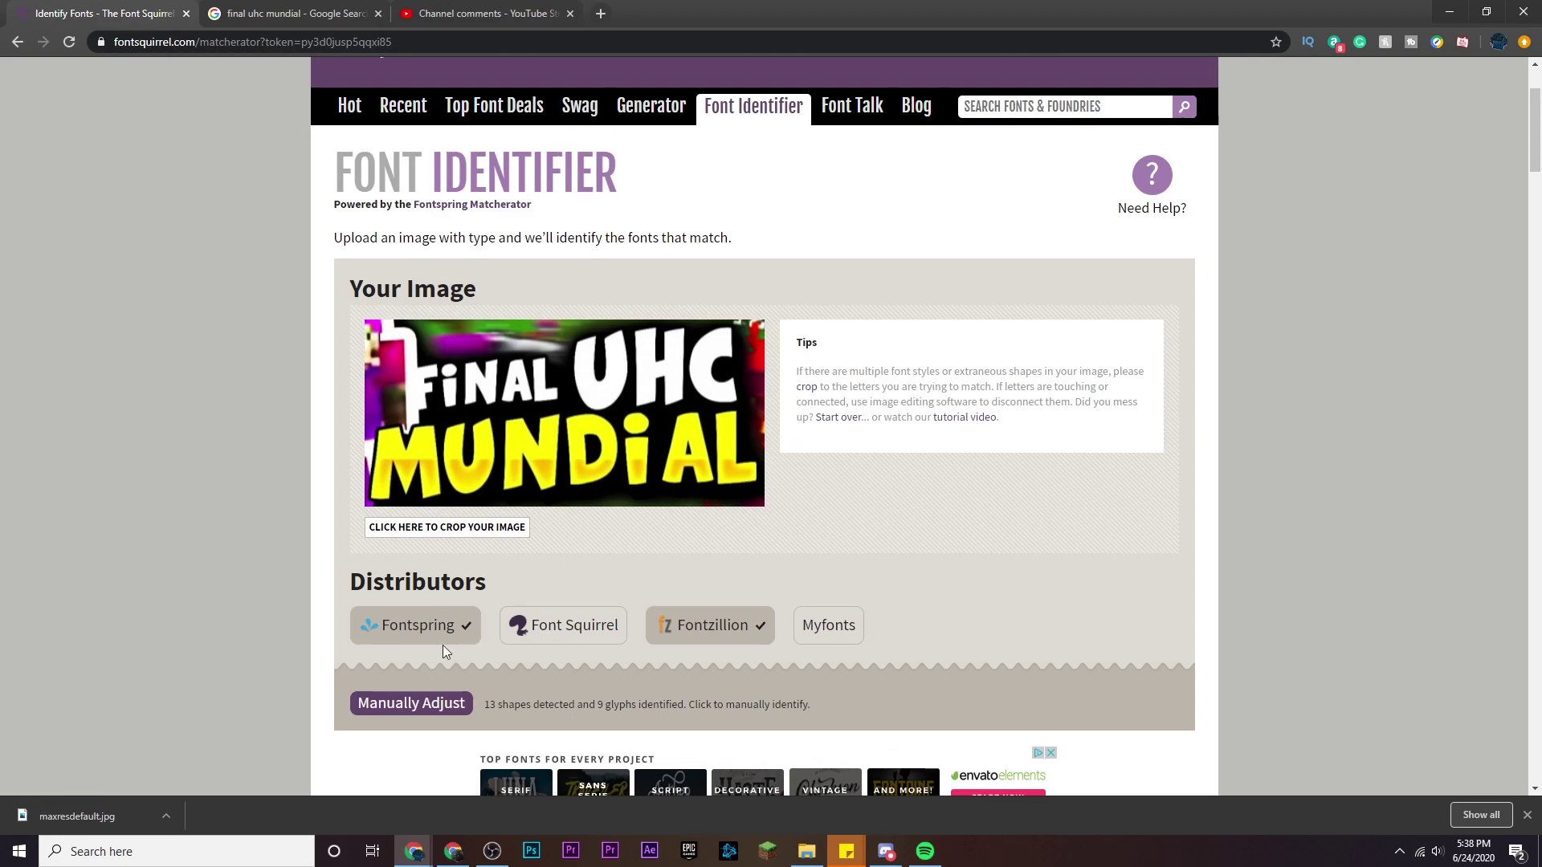
pyautogui.scroll(-4, 267, 641)
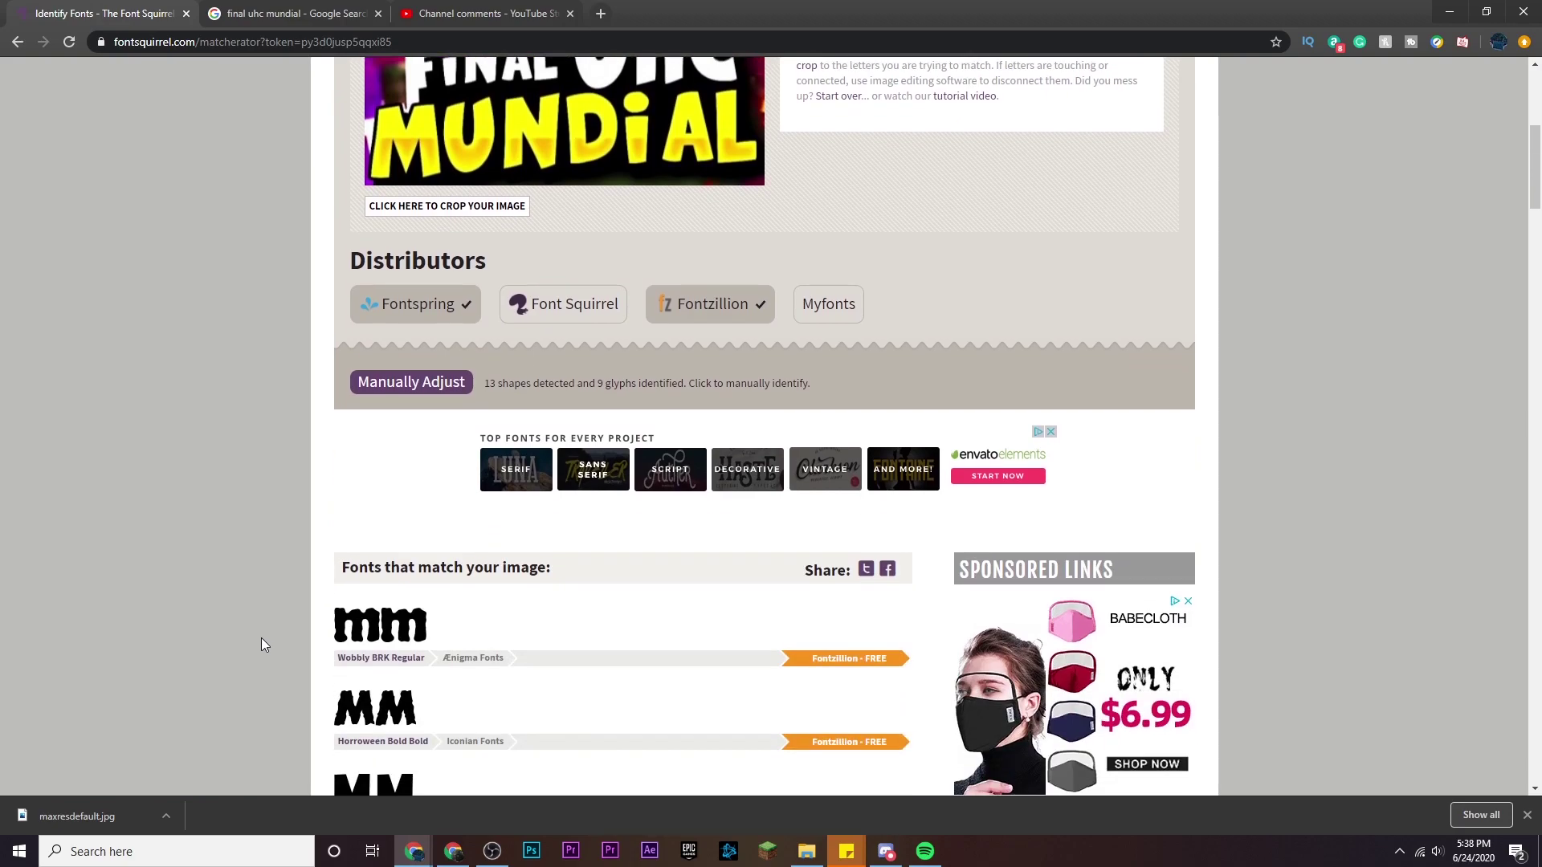
pyautogui.scroll(-8, 257, 624)
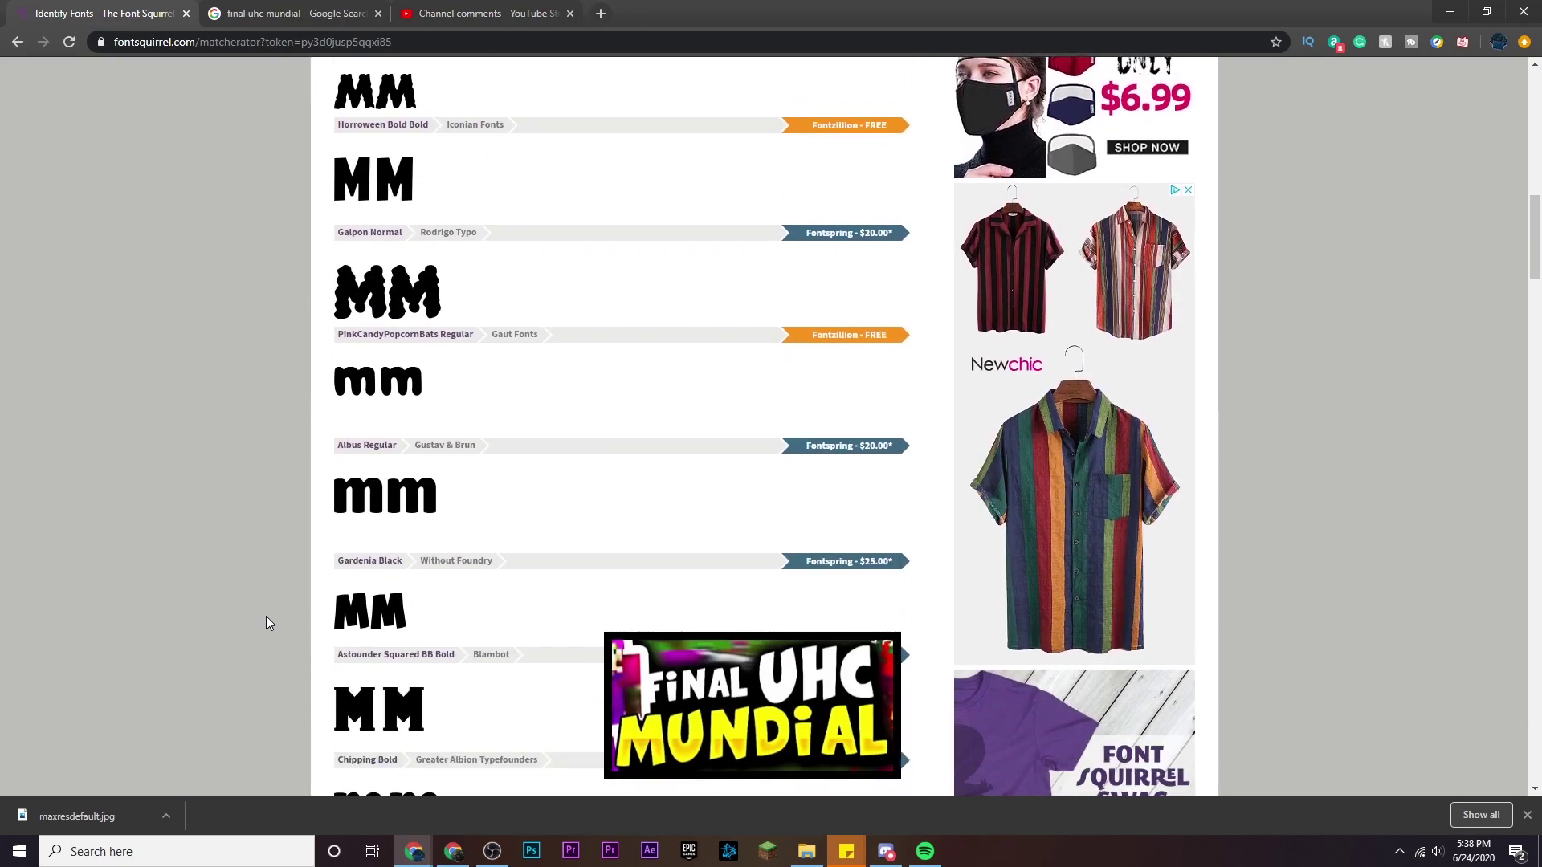
pyautogui.scroll(11, 315, 615)
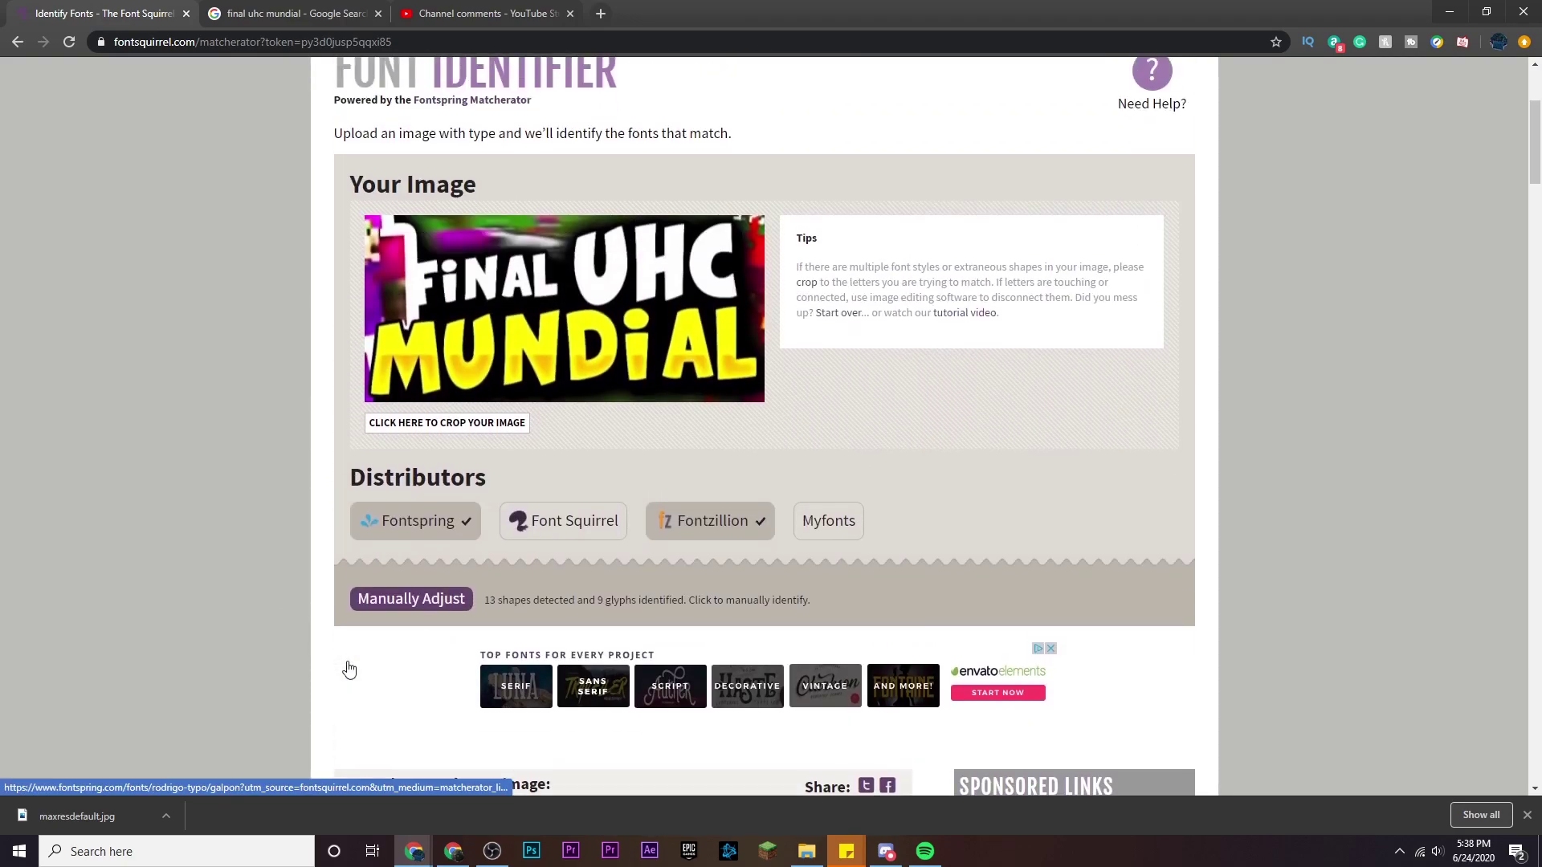
# Open manual adjustment of the detected shapes on the Method 1 tab.
pyautogui.click(361, 628)
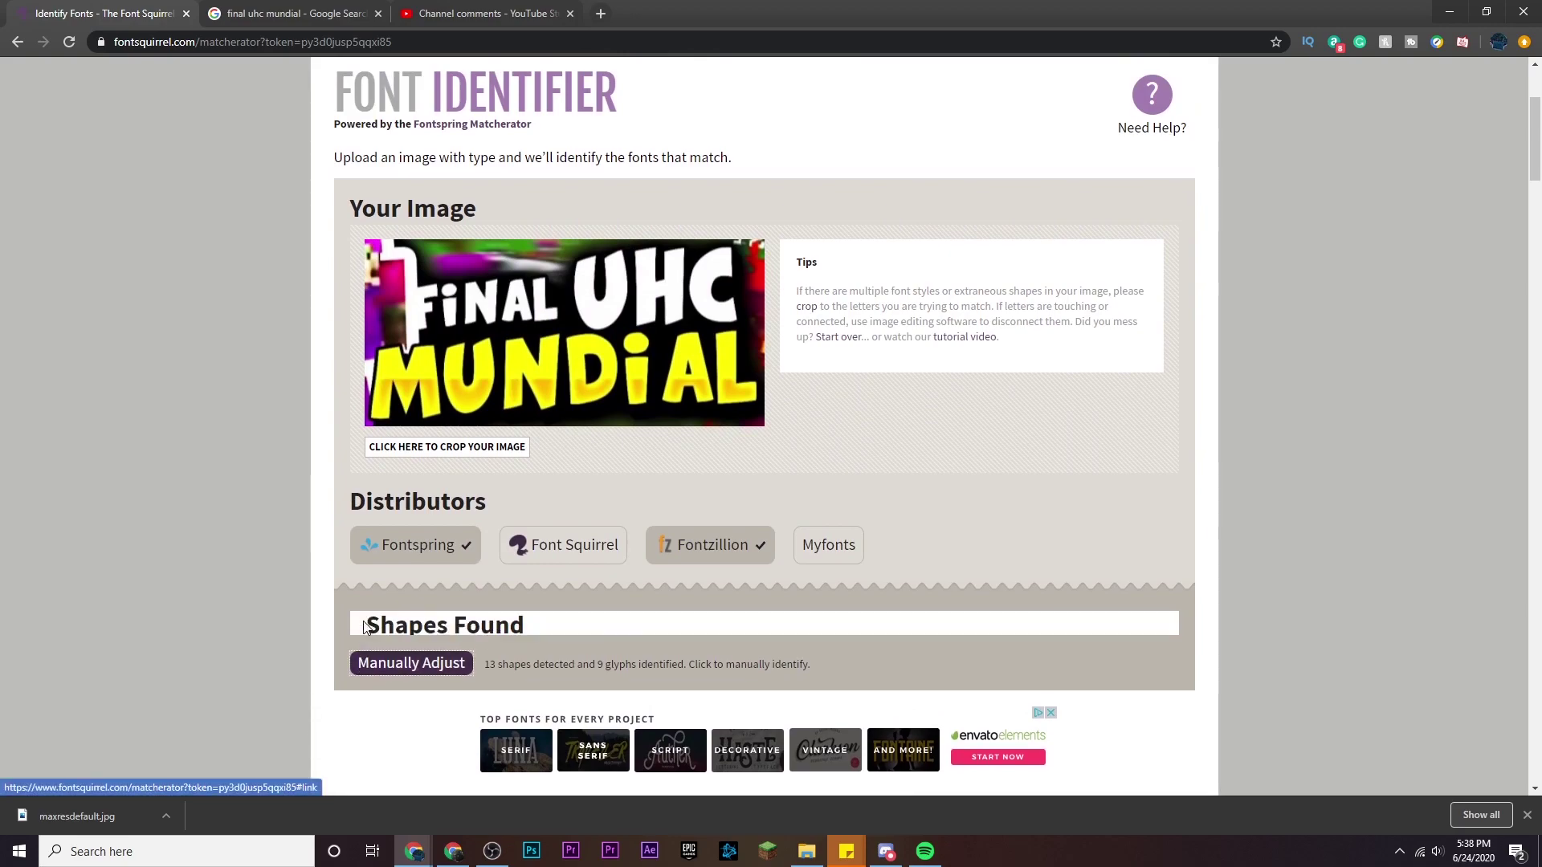
pyautogui.scroll(-1, 350, 650)
pyautogui.scroll(-6, 348, 653)
pyautogui.click(409, 227)
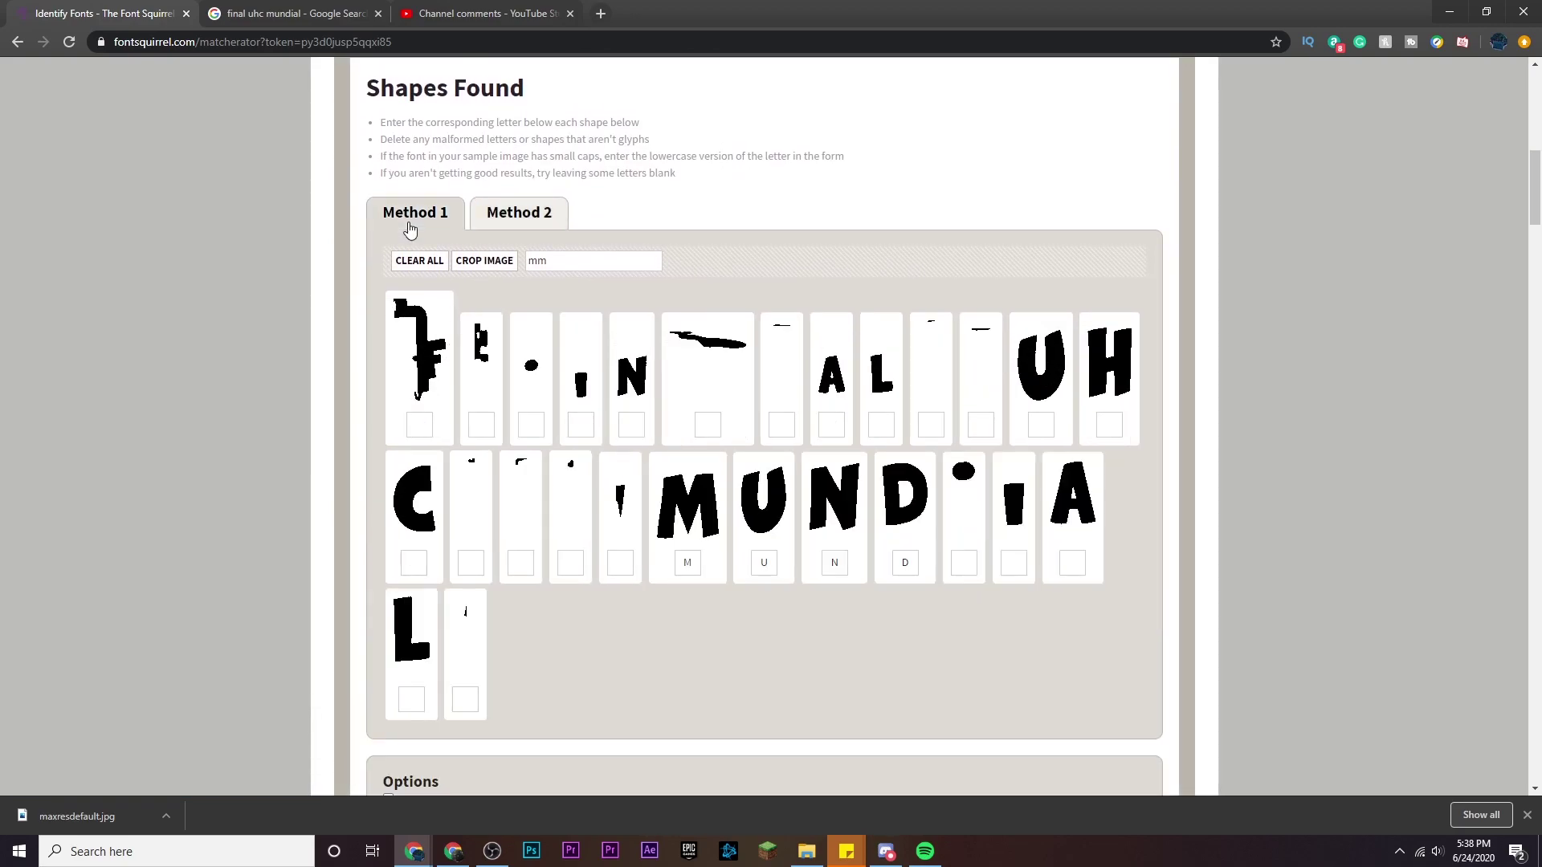
# Delete the malformed F, the next leading shape, a stray dot and a stray mark.
pyautogui.moveTo(431, 347)
pyautogui.click(446, 302)
pyautogui.moveTo(421, 306)
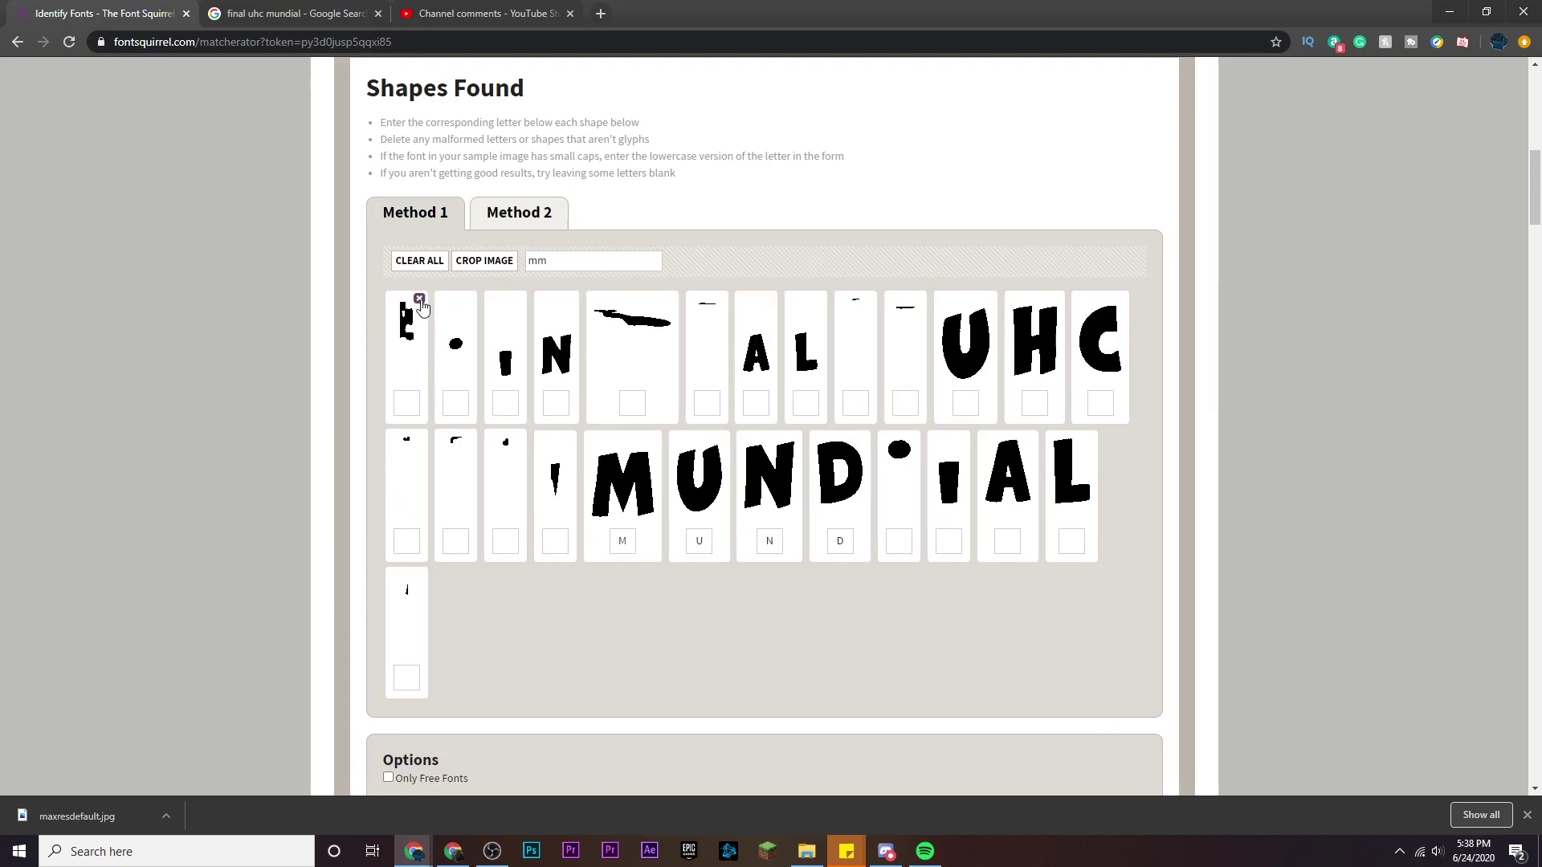
pyautogui.click(419, 300)
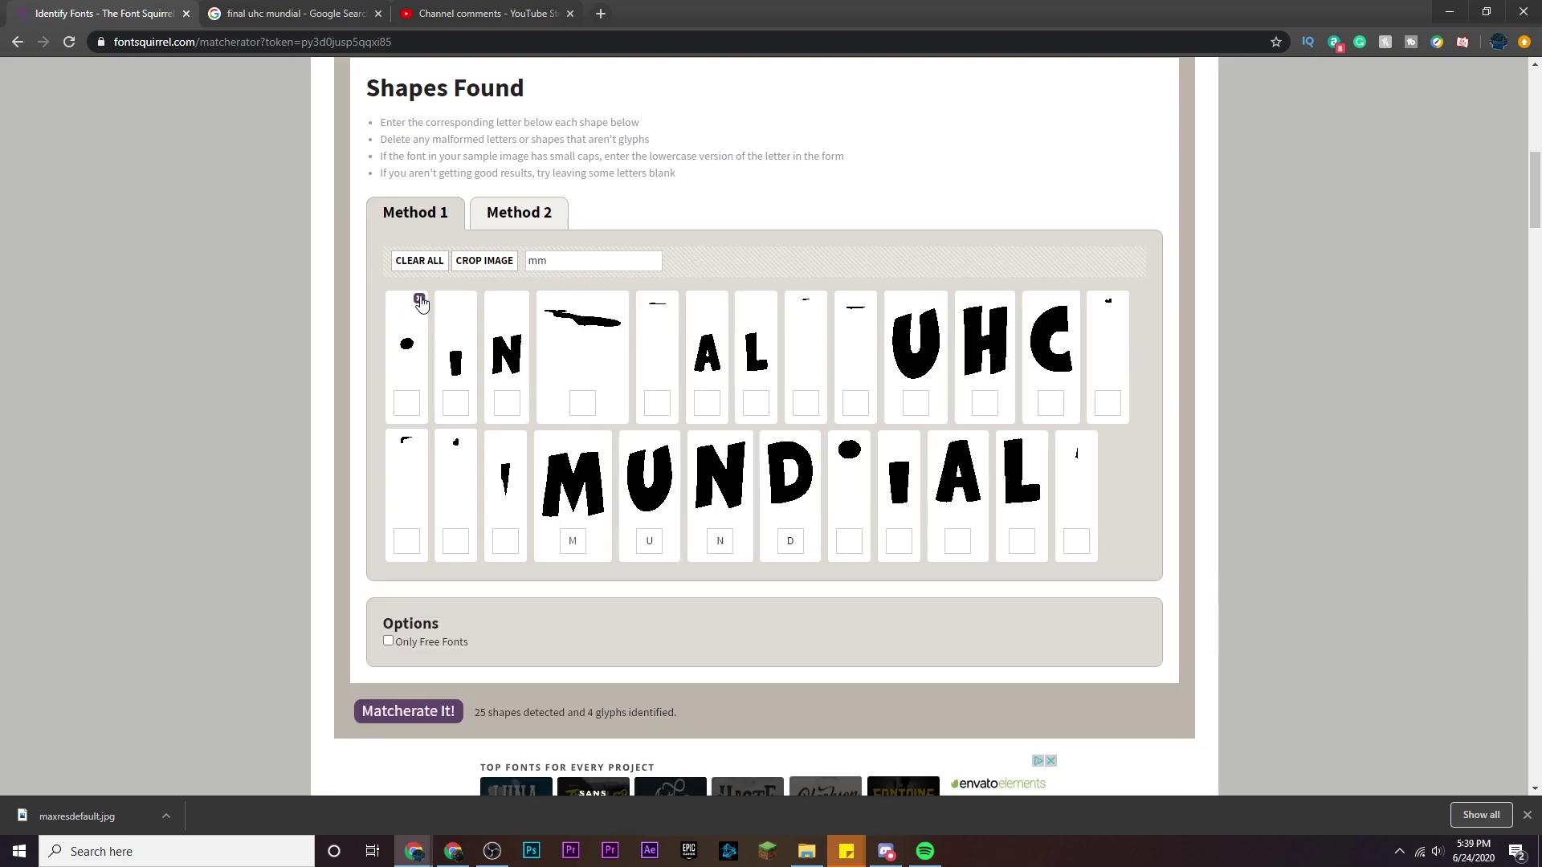
pyautogui.click(420, 300)
pyautogui.click(419, 300)
pyautogui.click(520, 299)
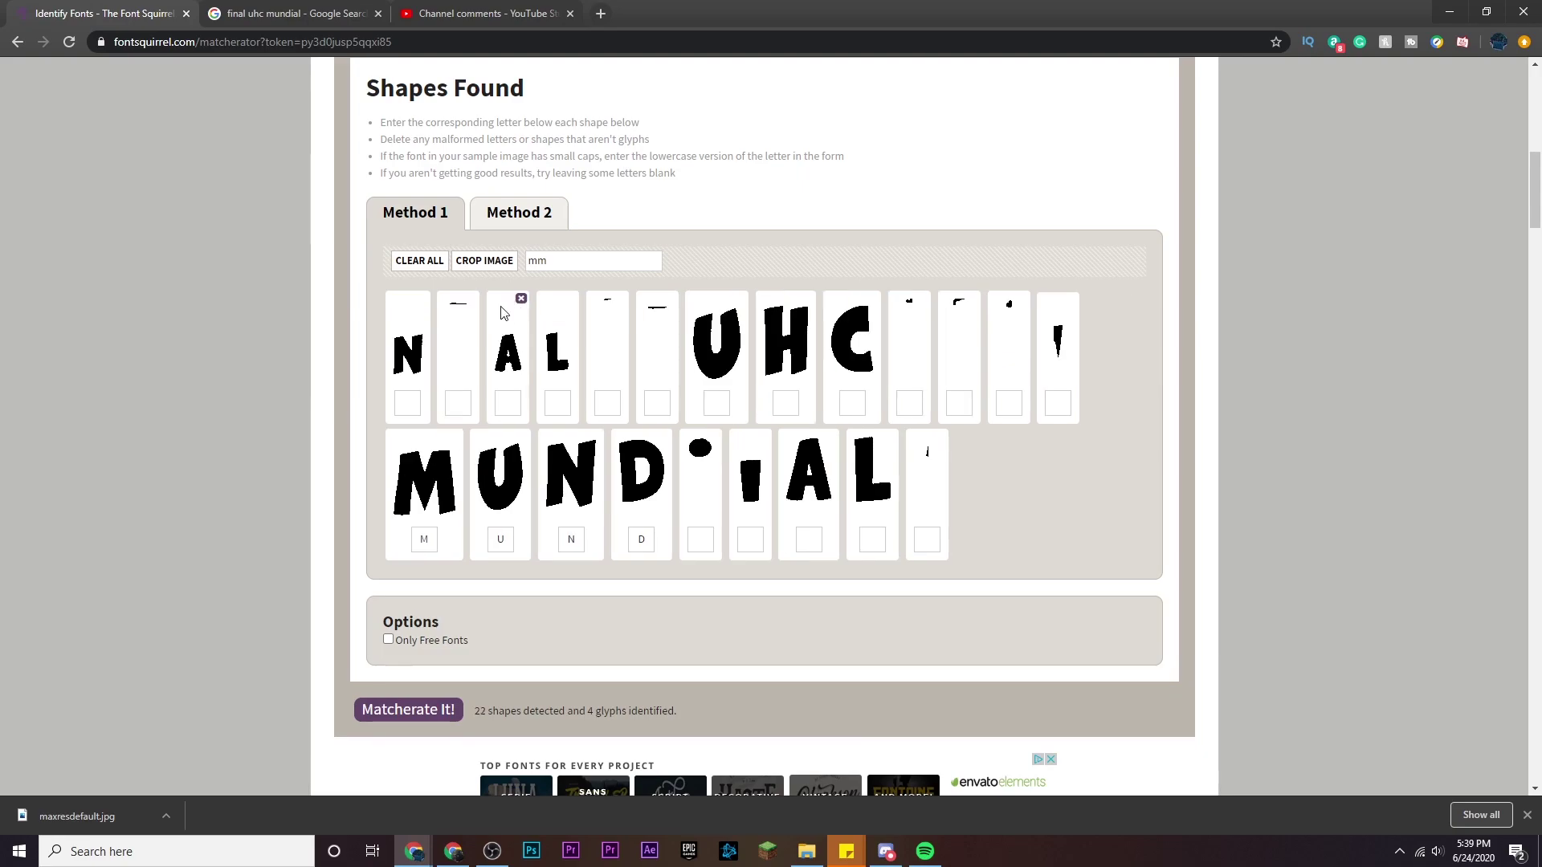
# Delete the remaining stray dash, dots and marks, then start labelling the N glyph.
pyautogui.click(474, 299)
pyautogui.click(571, 299)
pyautogui.click(571, 299)
pyautogui.click(775, 299)
pyautogui.click(775, 299)
pyautogui.click(775, 299)
pyautogui.click(775, 299)
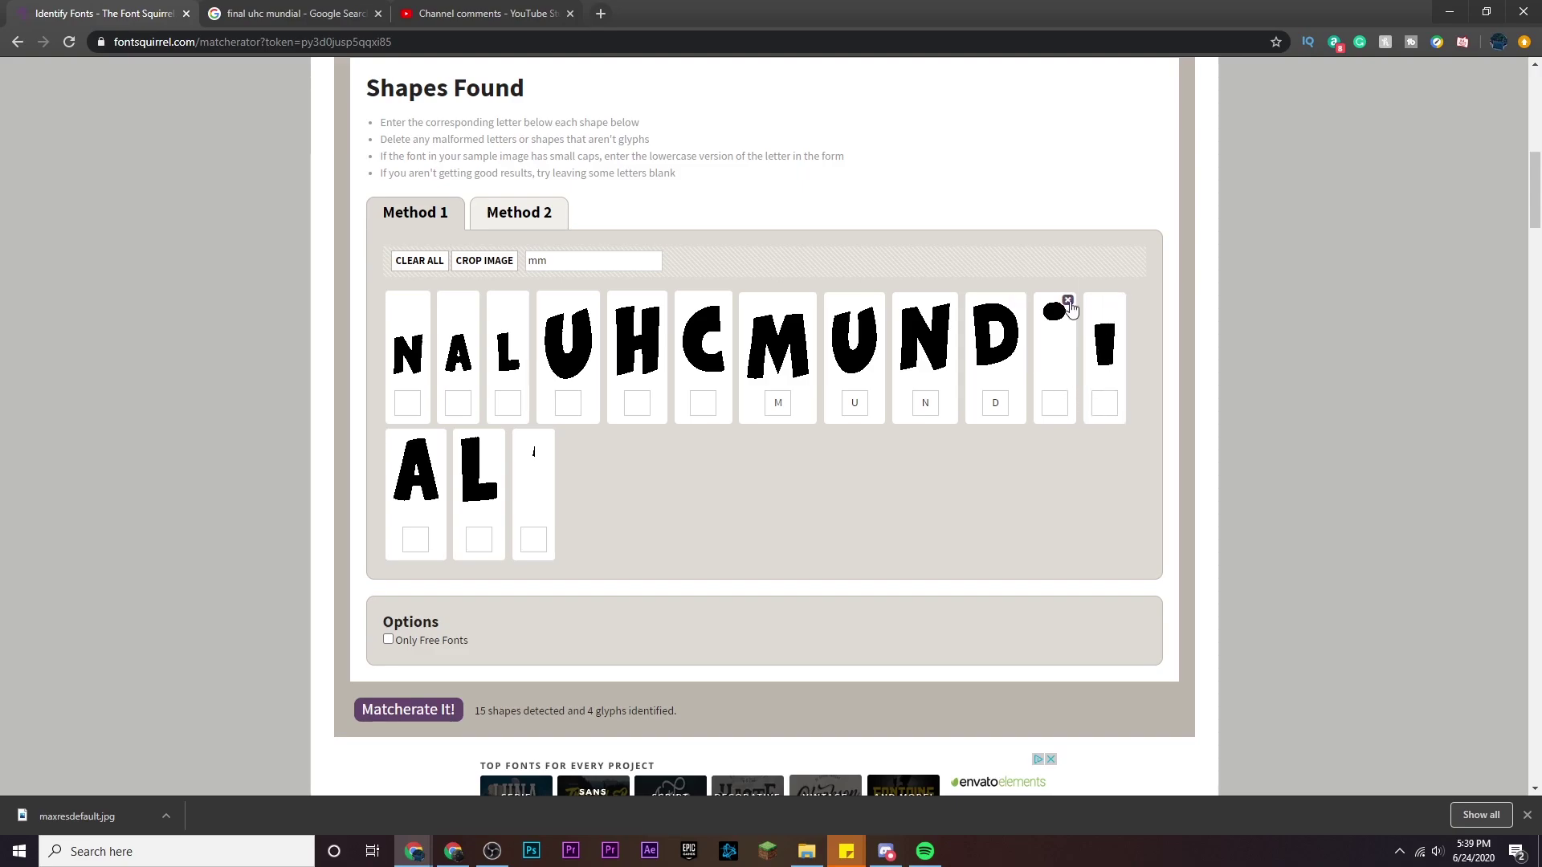
pyautogui.click(1069, 300)
pyautogui.click(1067, 302)
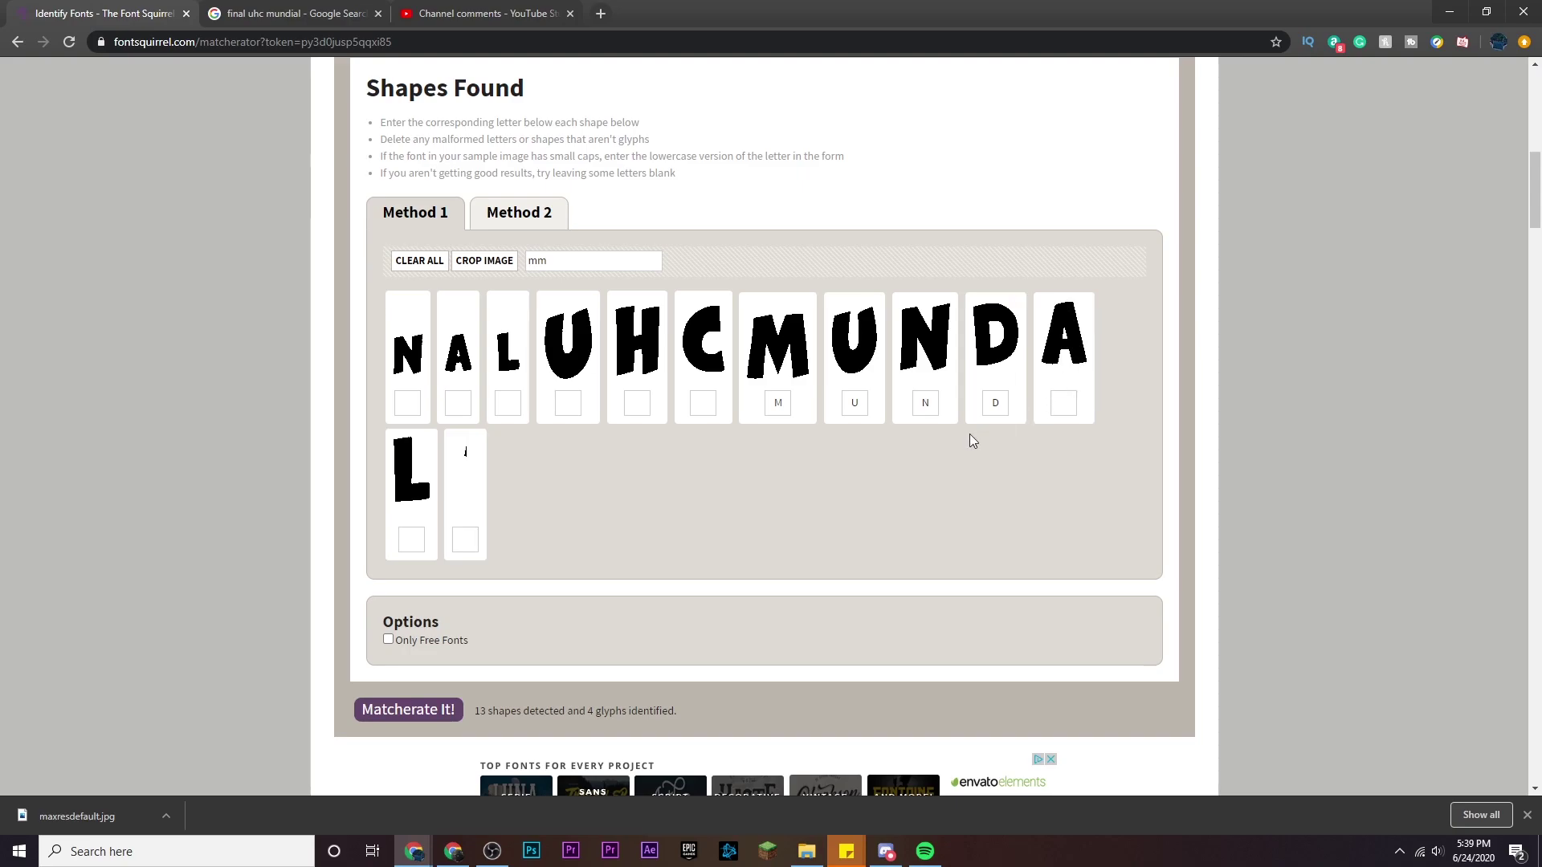
pyautogui.click(480, 440)
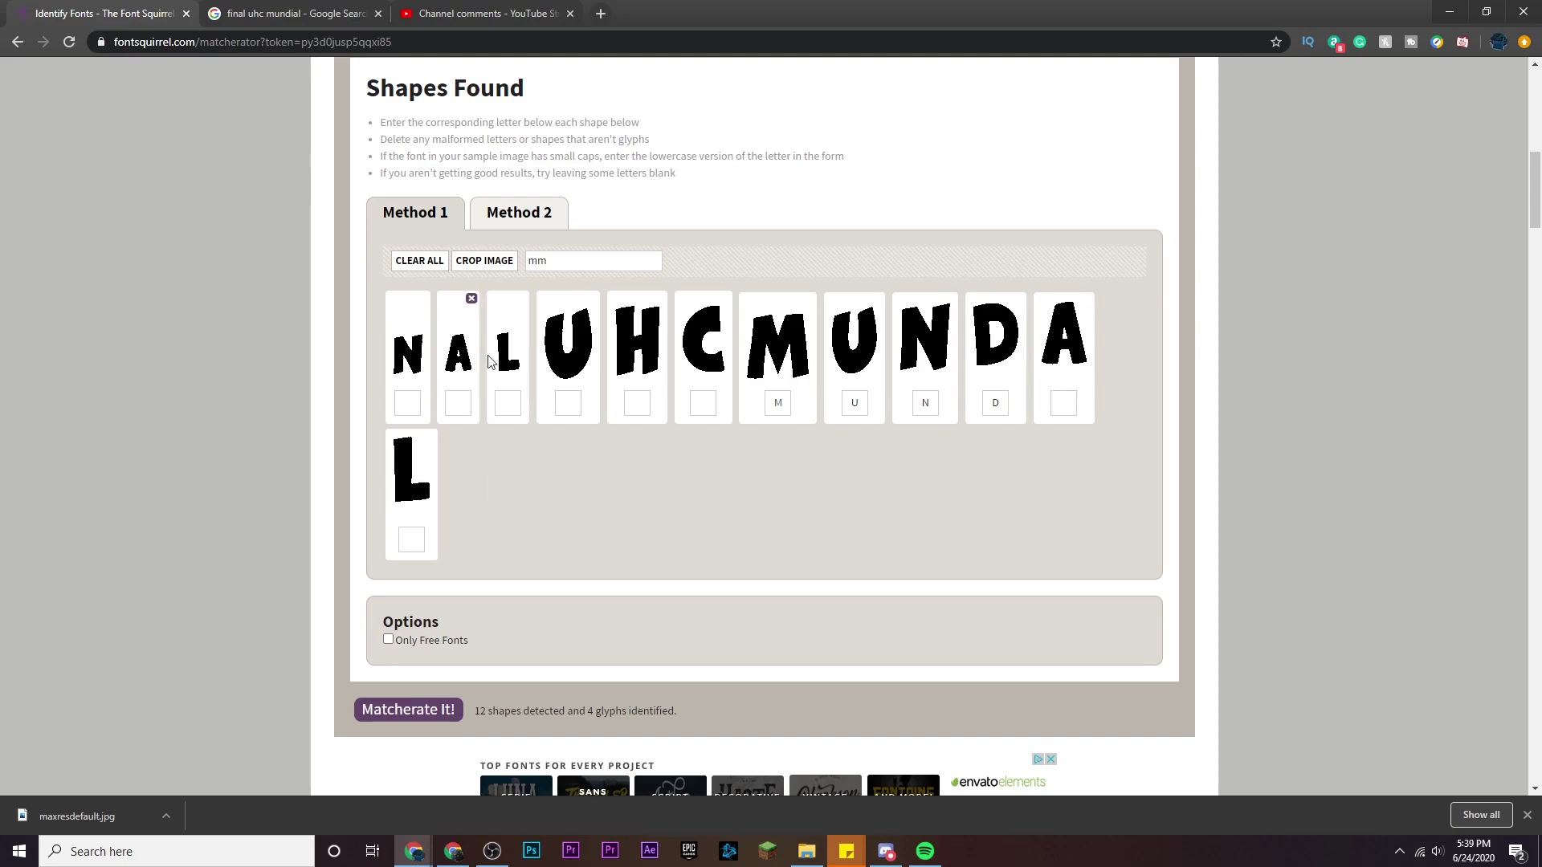
pyautogui.click(411, 407)
# Fill in the glyph labels, entering U, H, C and the final L.
pyautogui.press('Tab')
pyautogui.press('Tab')
pyautogui.press('Tab')
pyautogui.write('U')
pyautogui.press('Tab')
pyautogui.write('H')
pyautogui.press('Tab')
pyautogui.write('C')
pyautogui.press('Tab')
pyautogui.press('Tab')
pyautogui.press('Tab')
pyautogui.press('Tab')
pyautogui.press('Tab')
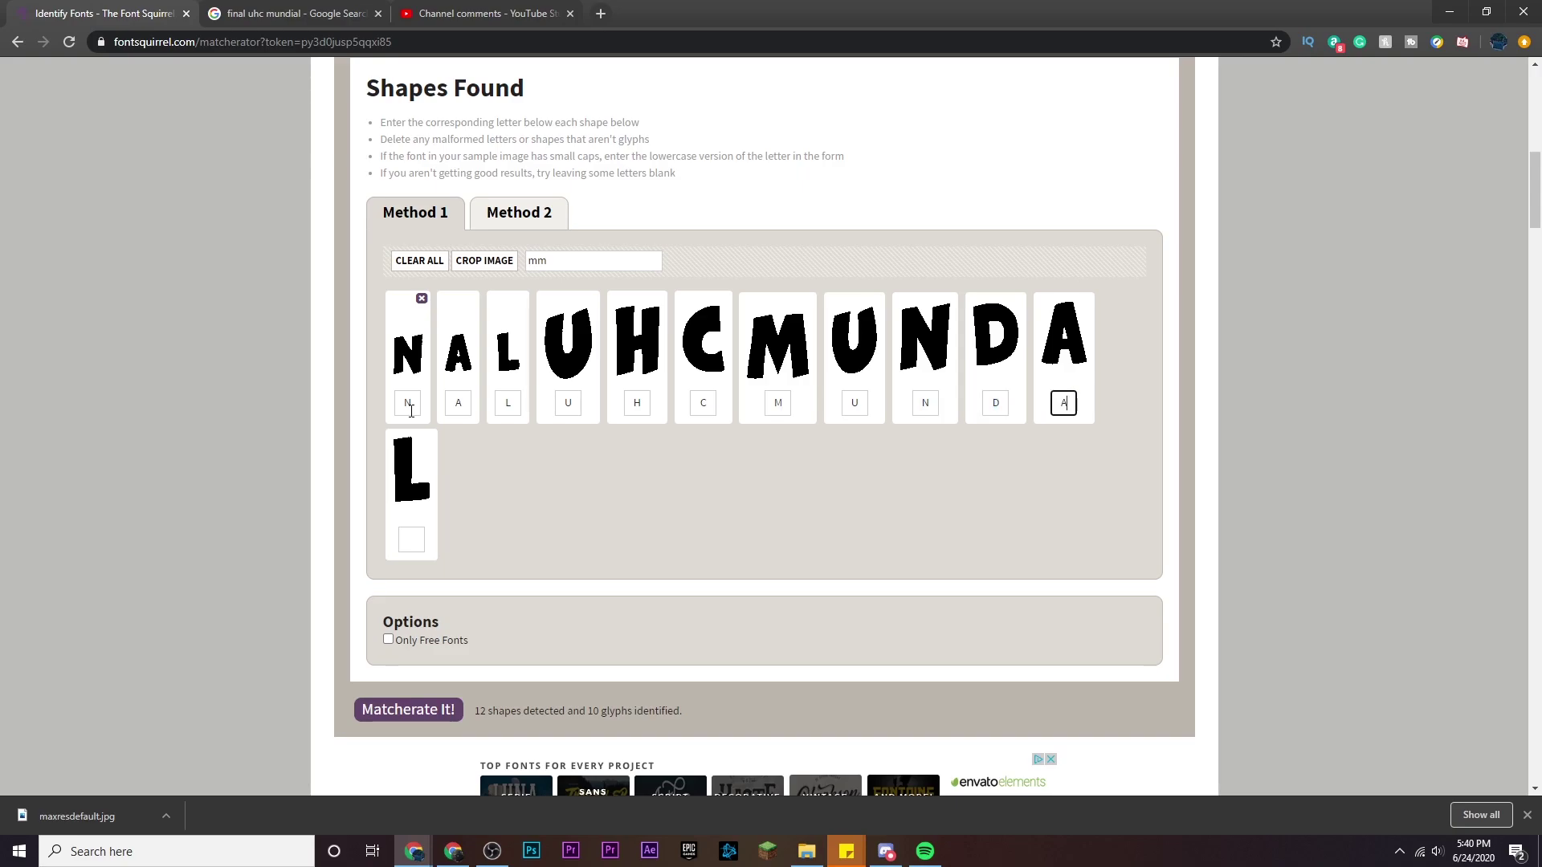
pyautogui.press('Tab')
pyautogui.write('L')
# Run Matcherate It! on the labelled glyphs to get Comix Loud Regular.
pyautogui.click(399, 711)
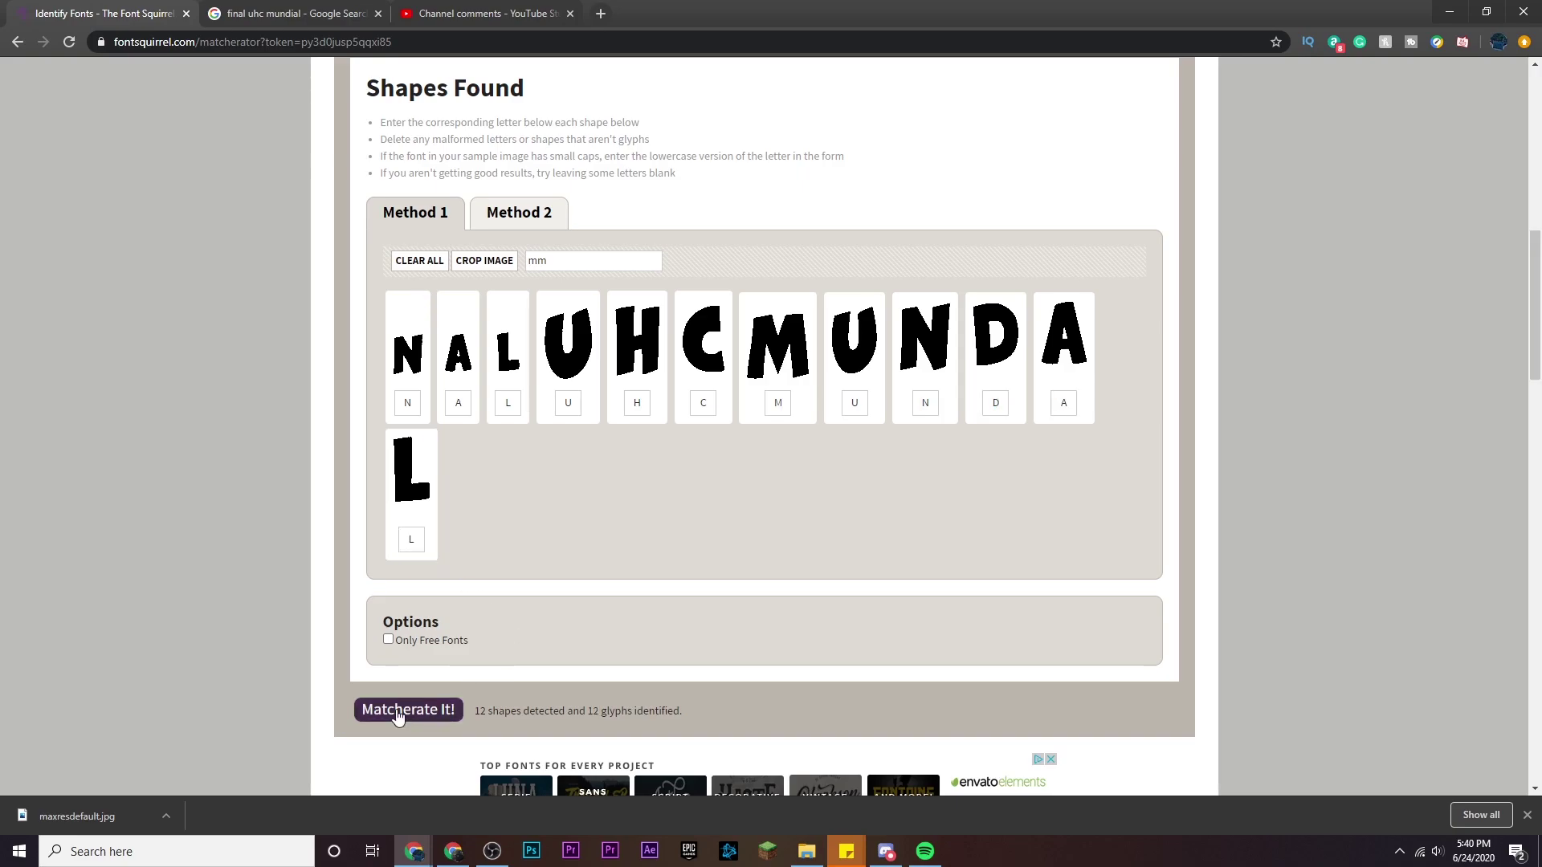
pyautogui.scroll(-6, 310, 545)
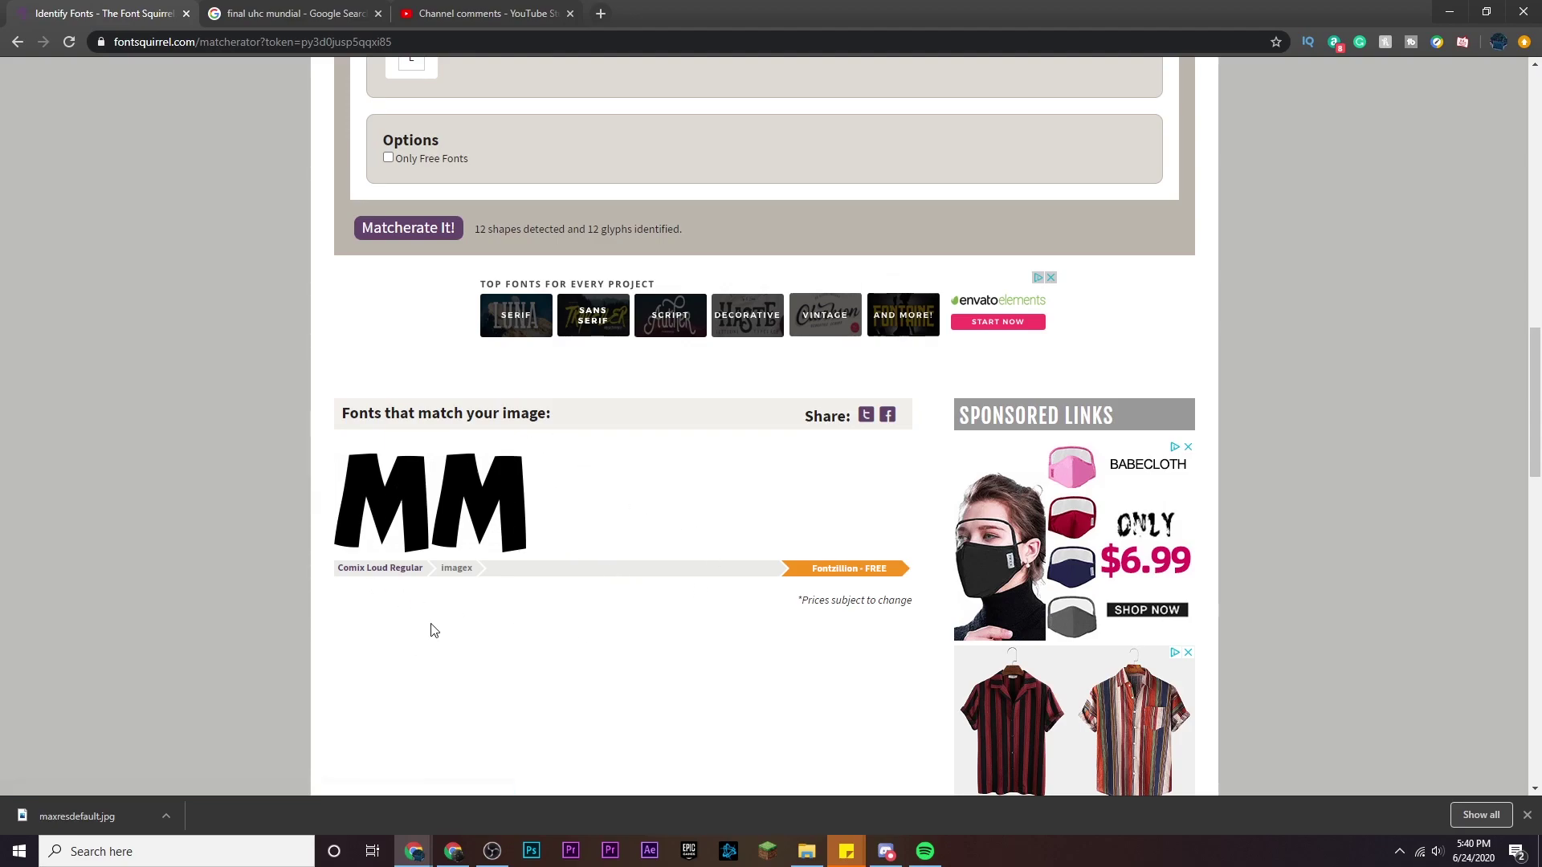
pyautogui.scroll(2, 540, 634)
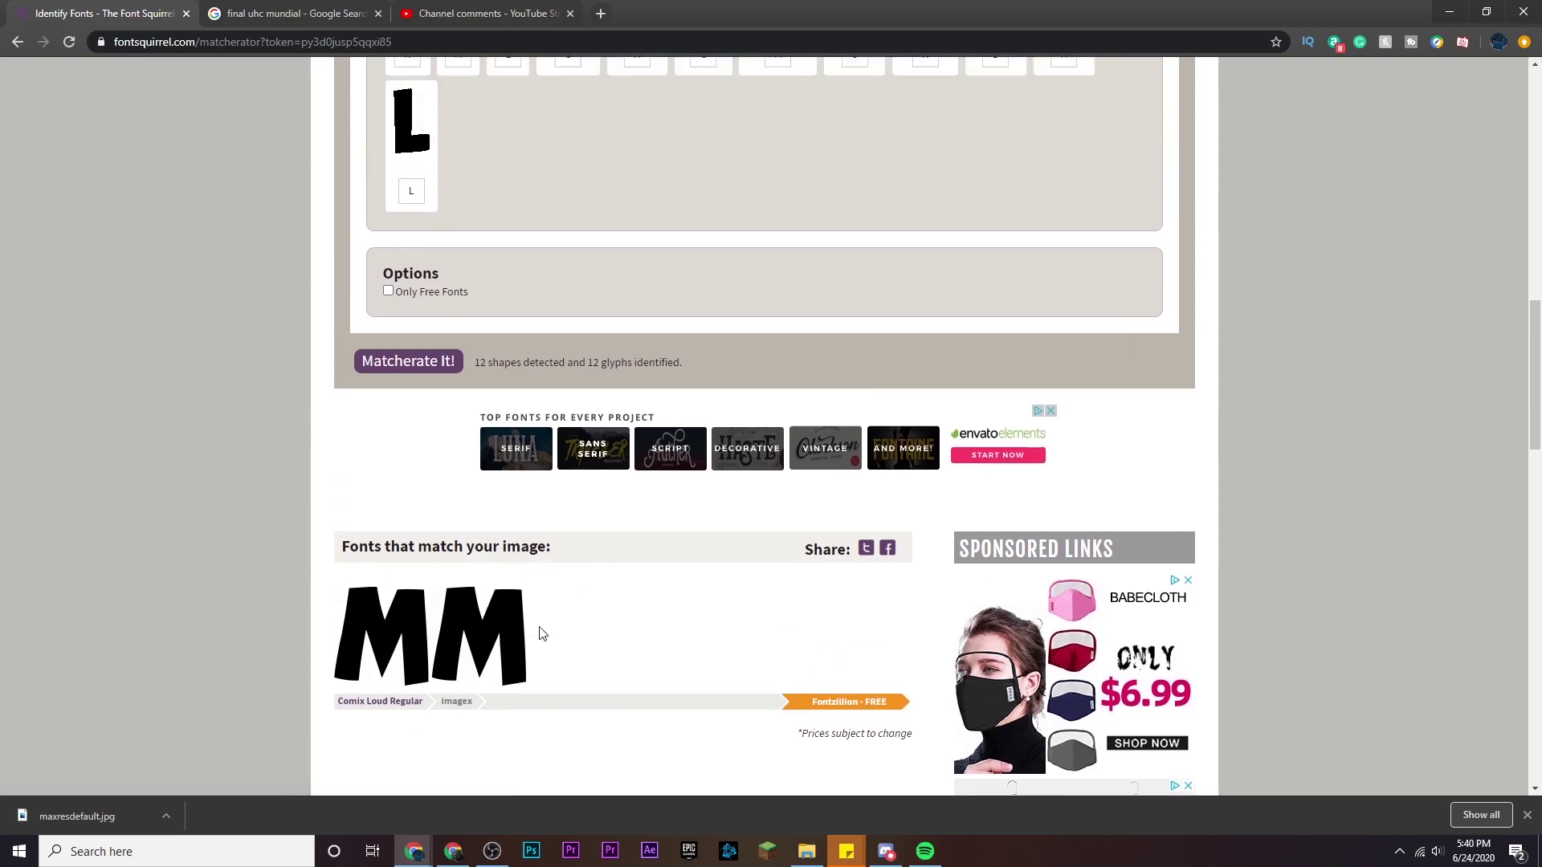
pyautogui.scroll(5, 541, 634)
# Change the Custom Display Text to UH, then to MUNDIAL, to preview the matched font.
pyautogui.press('BackSpace')
pyautogui.press('BackSpace')
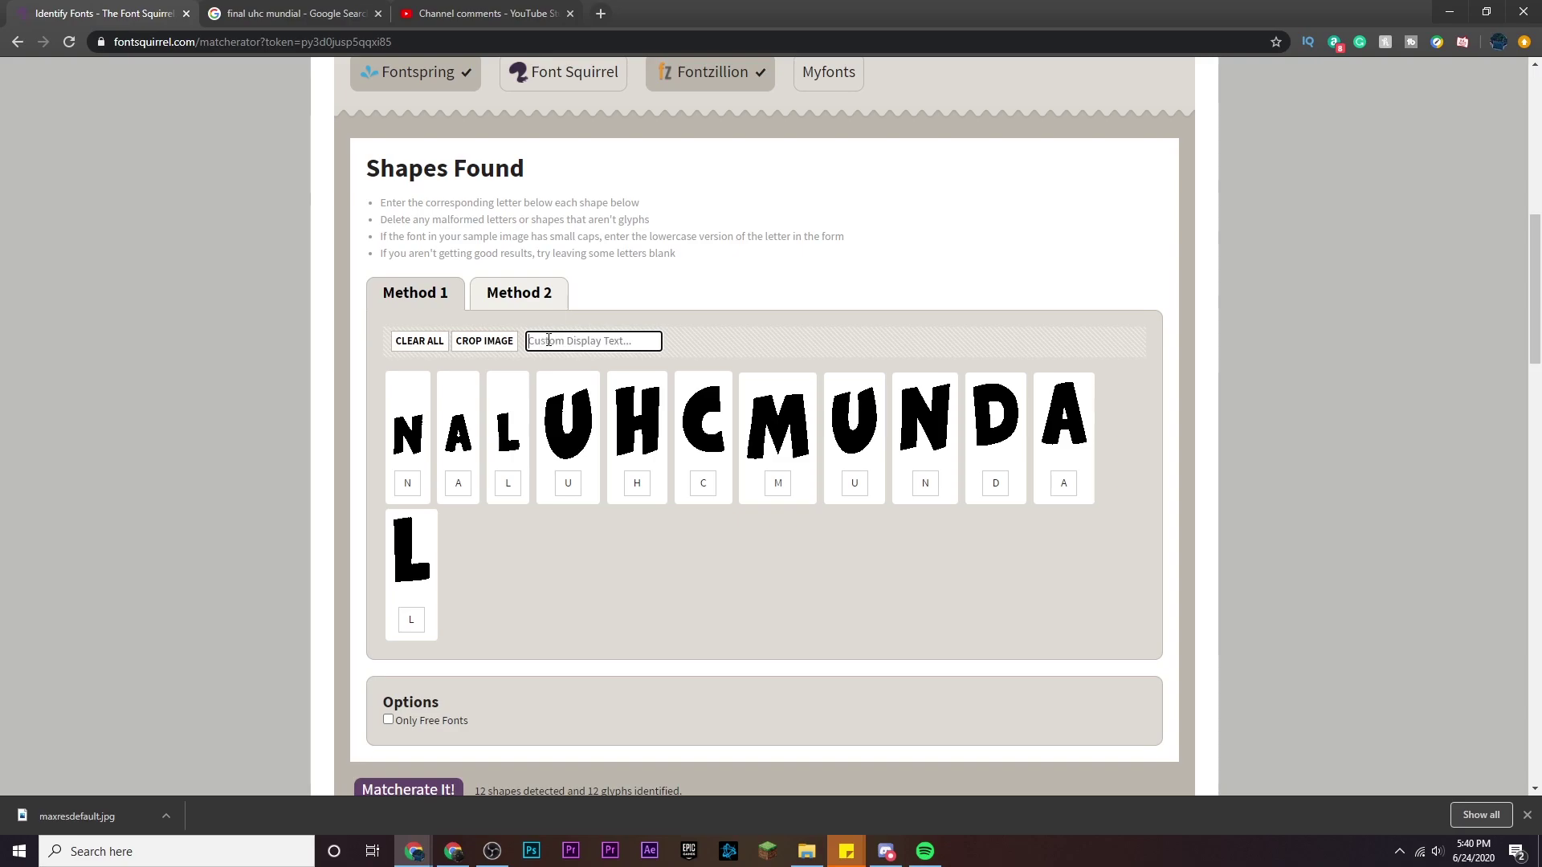
pyautogui.write('UHC')
pyautogui.press('Return')
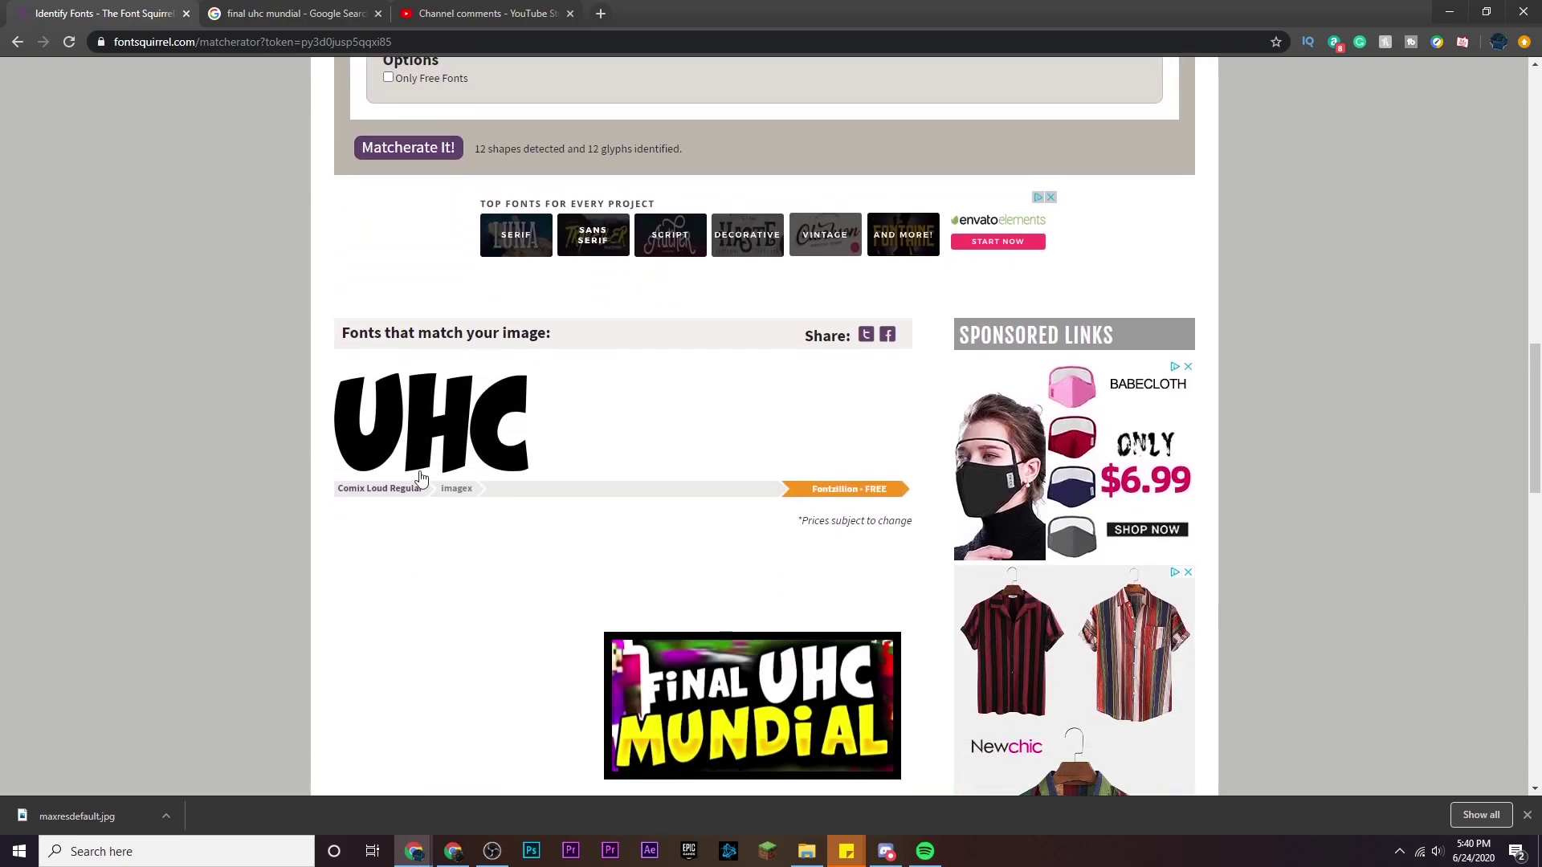
pyautogui.scroll(9, 613, 623)
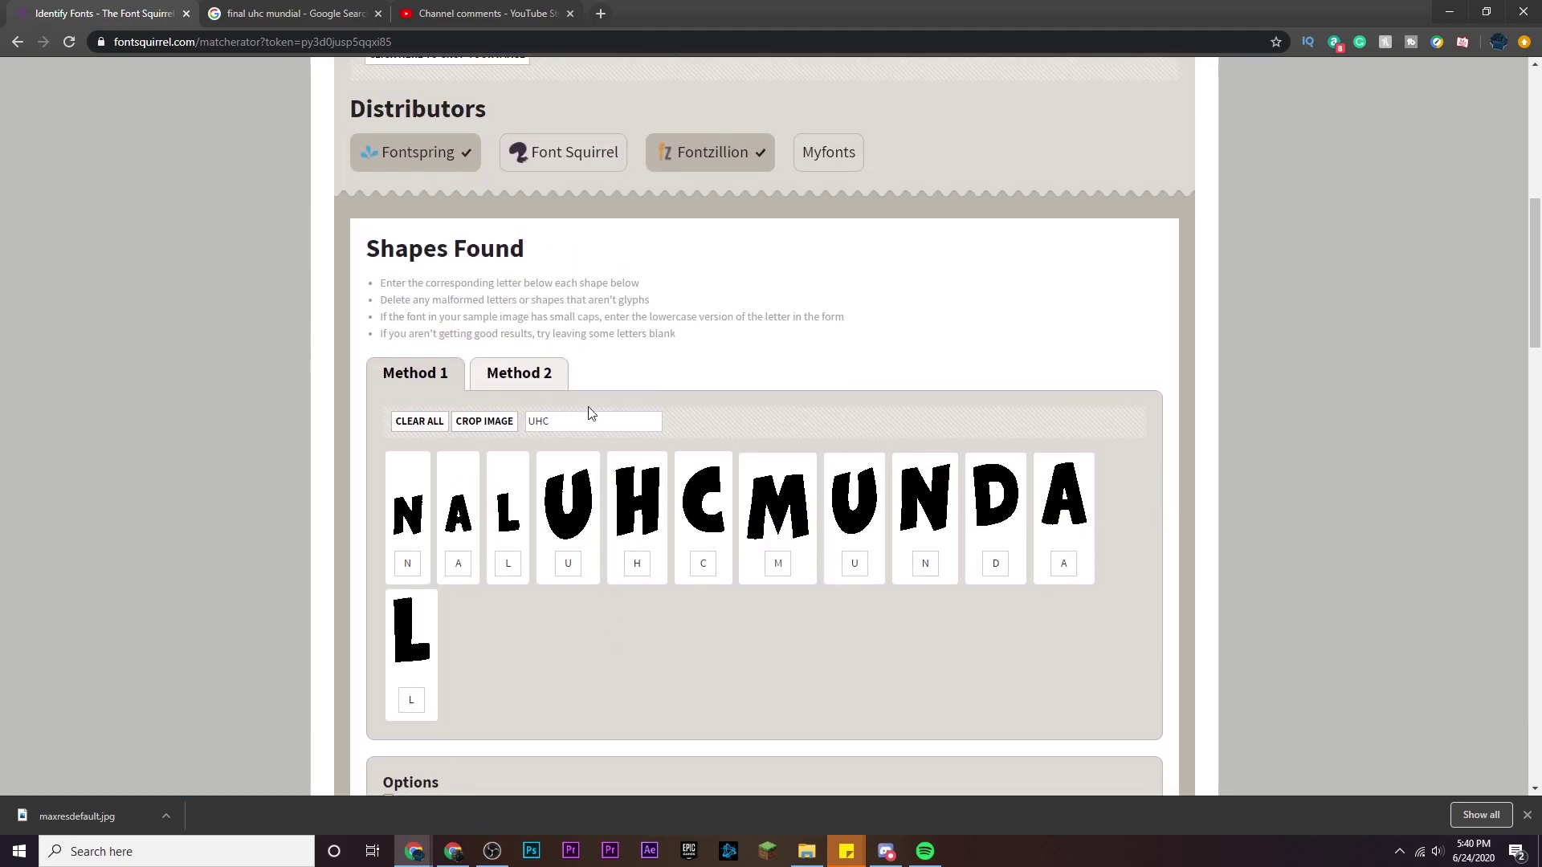
pyautogui.tripleClick(591, 421)
pyautogui.write('MUNDIAL')
pyautogui.press('Return')
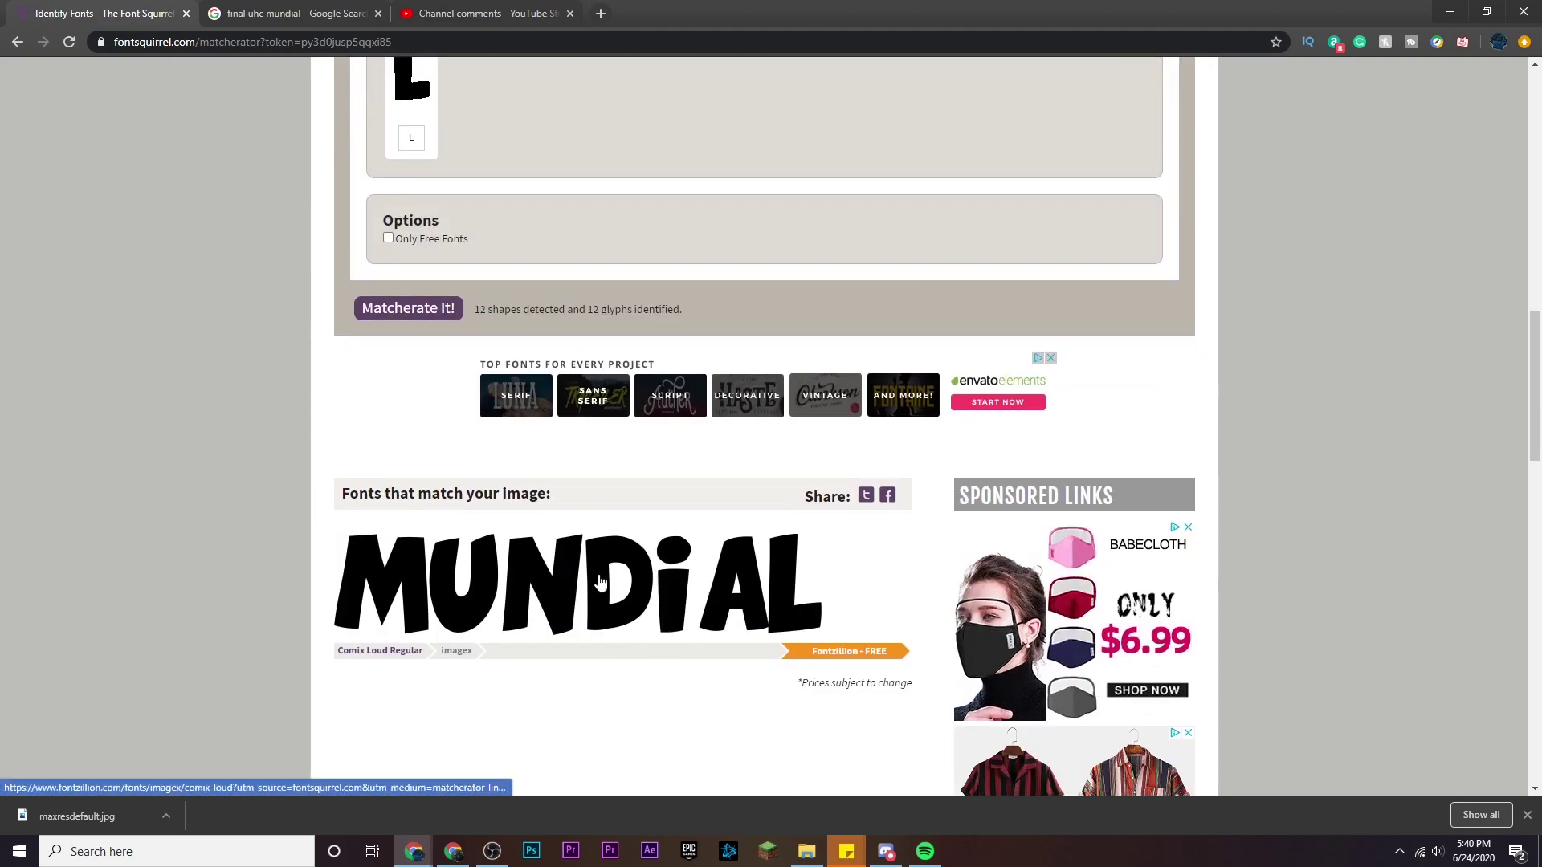
pyautogui.scroll(-5, 671, 602)
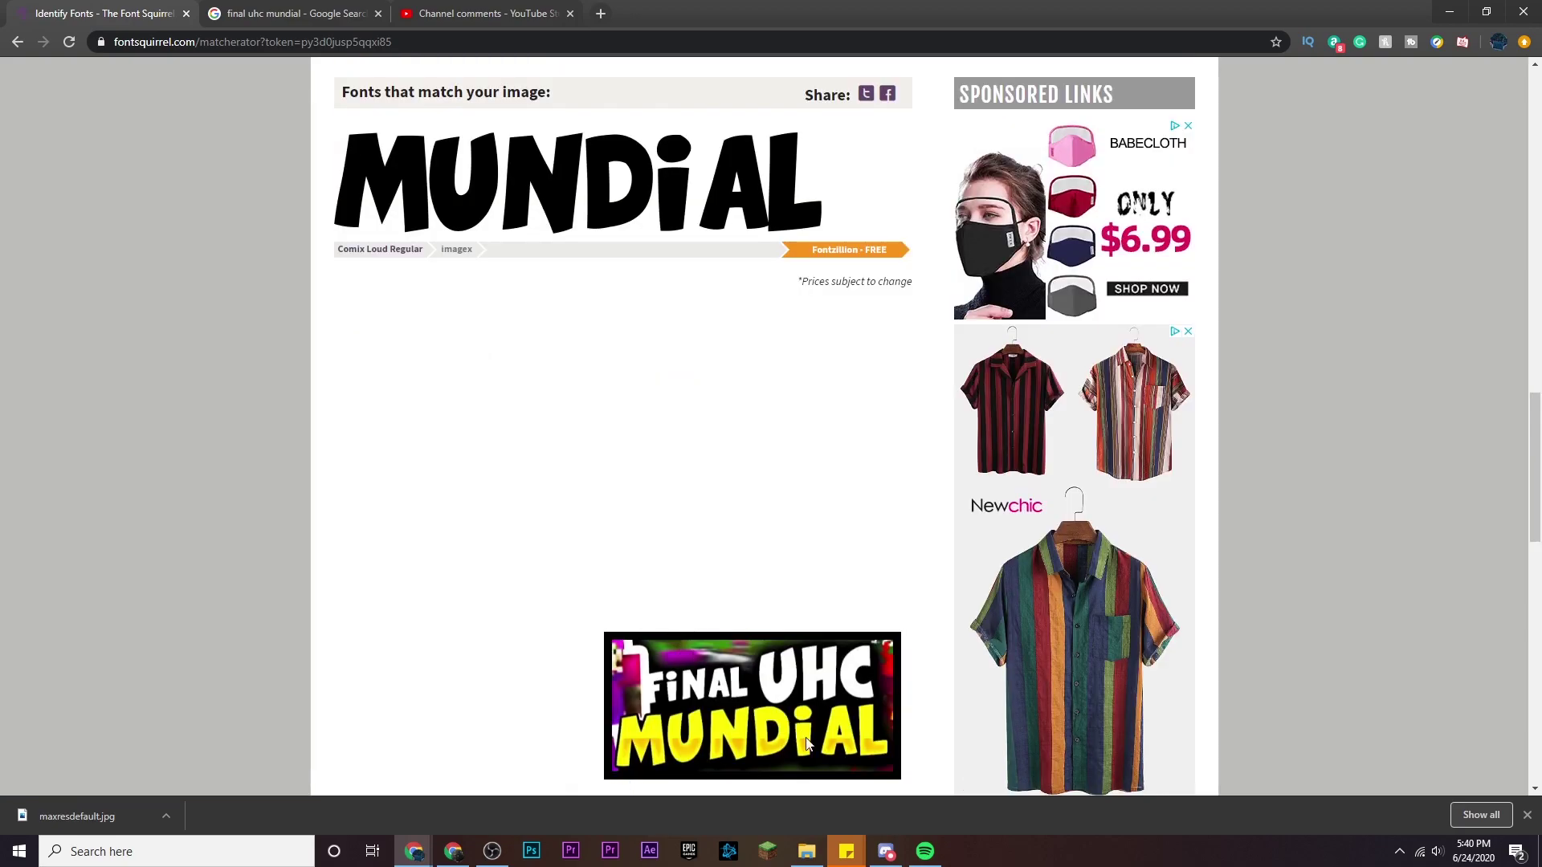
pyautogui.scroll(3, 776, 698)
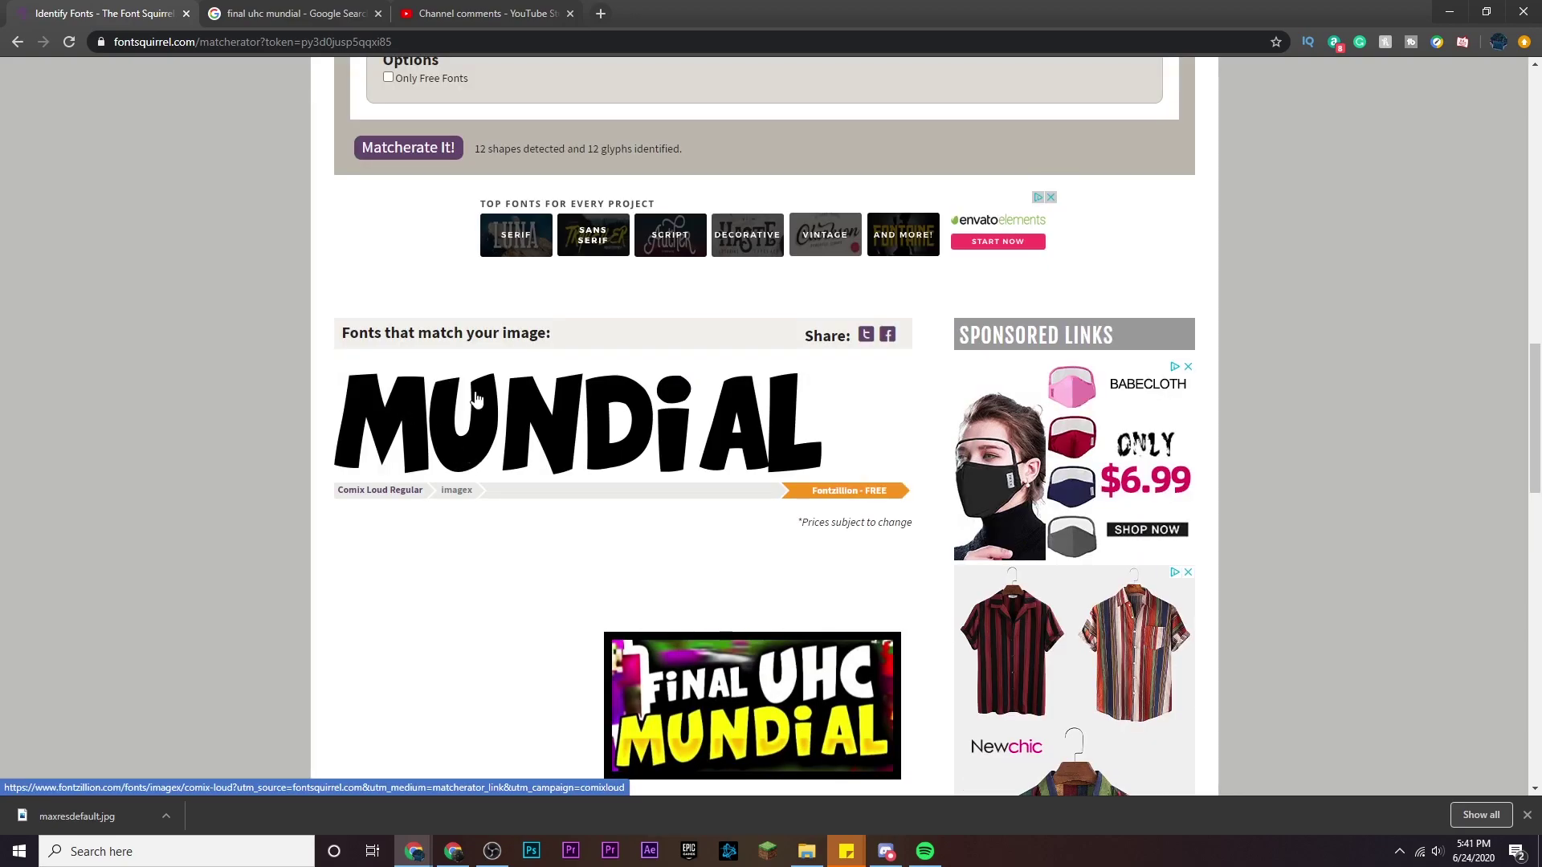
# Open the Fontzillion - FREE page for Comix Loud Regular and look over its preview.
pyautogui.click(831, 493)
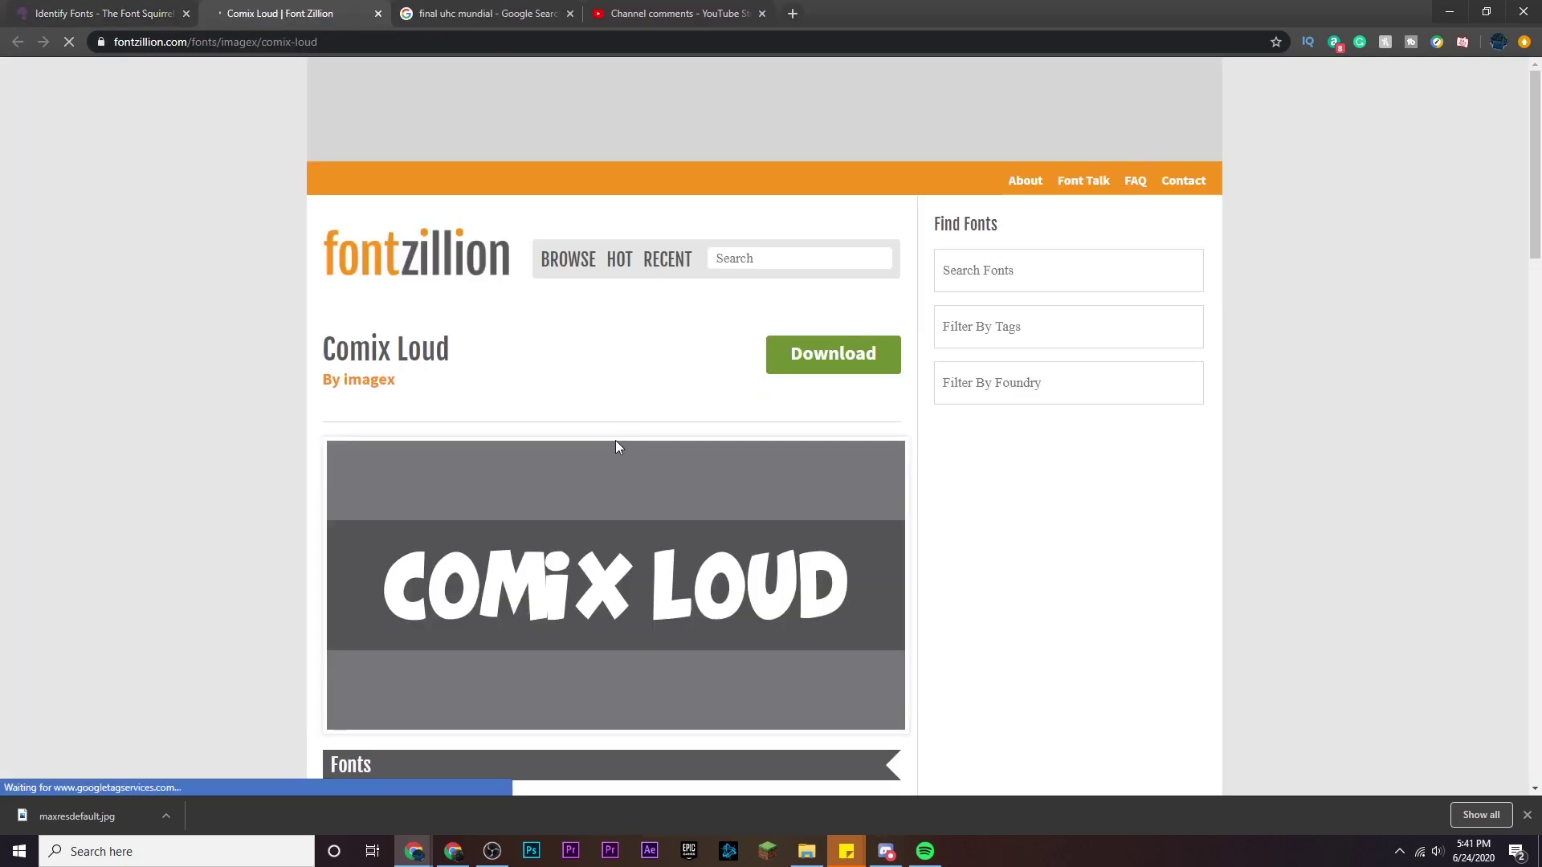
pyautogui.scroll(-4, 815, 386)
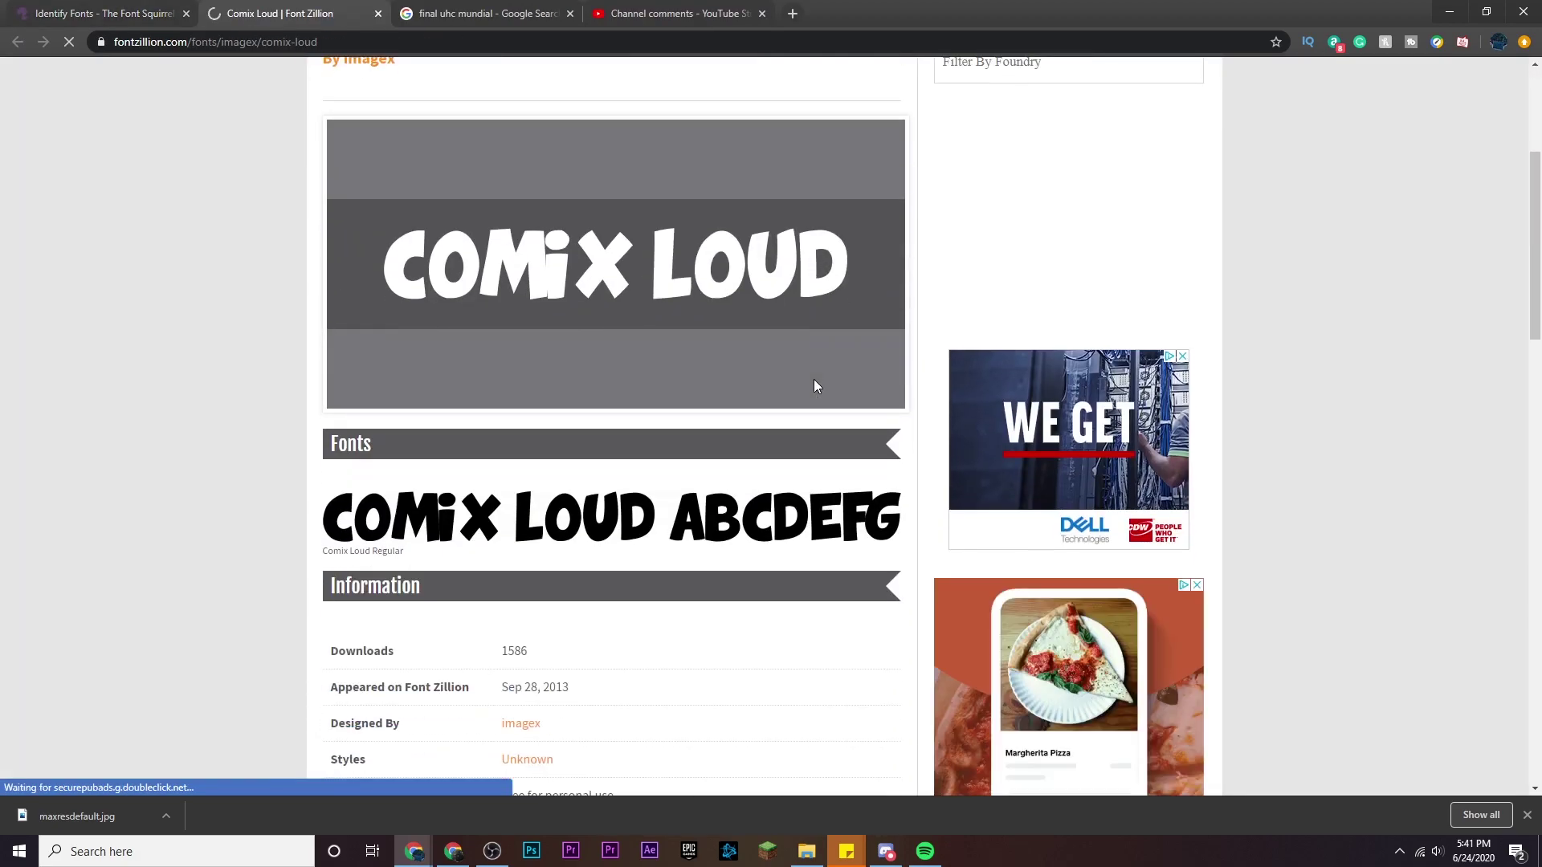
pyautogui.scroll(2, 815, 386)
pyautogui.scroll(1, 807, 384)
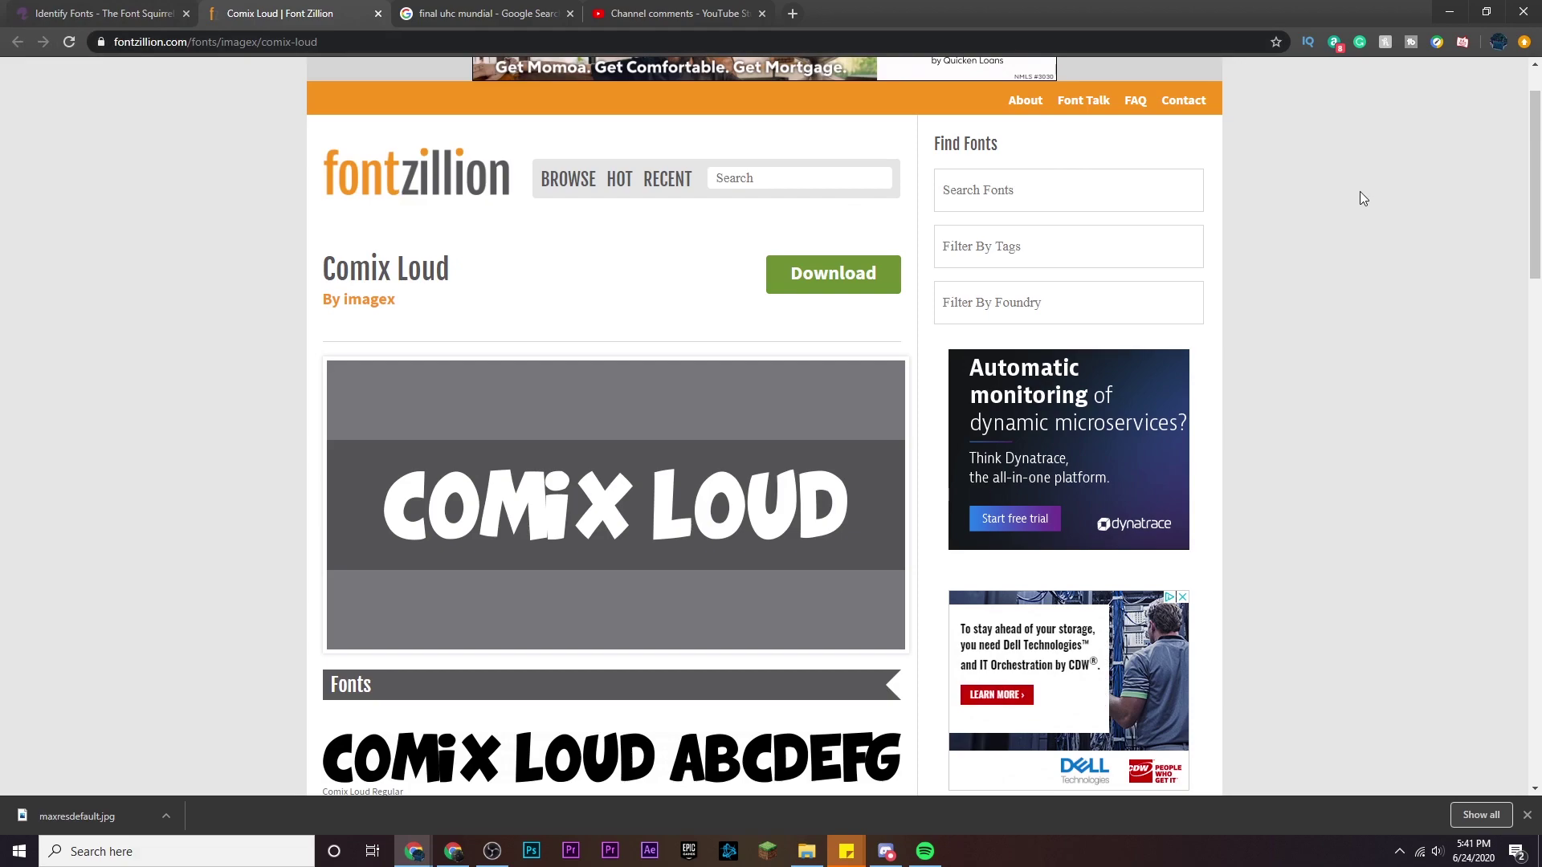
# Minimise the browser with Win+D to reveal the starry-sky desktop.
pyautogui.press('super+d')
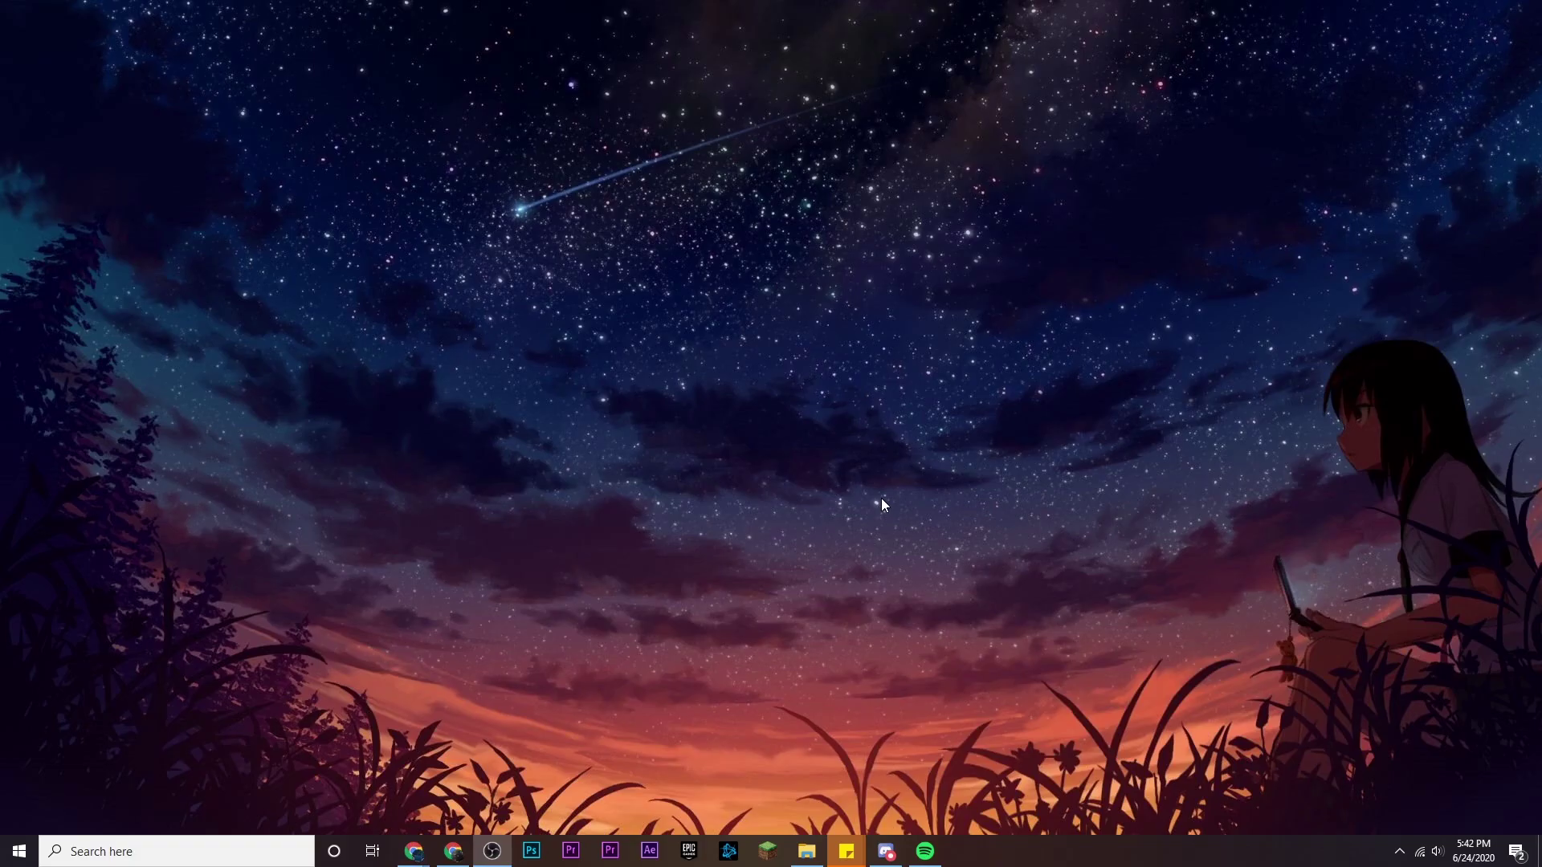